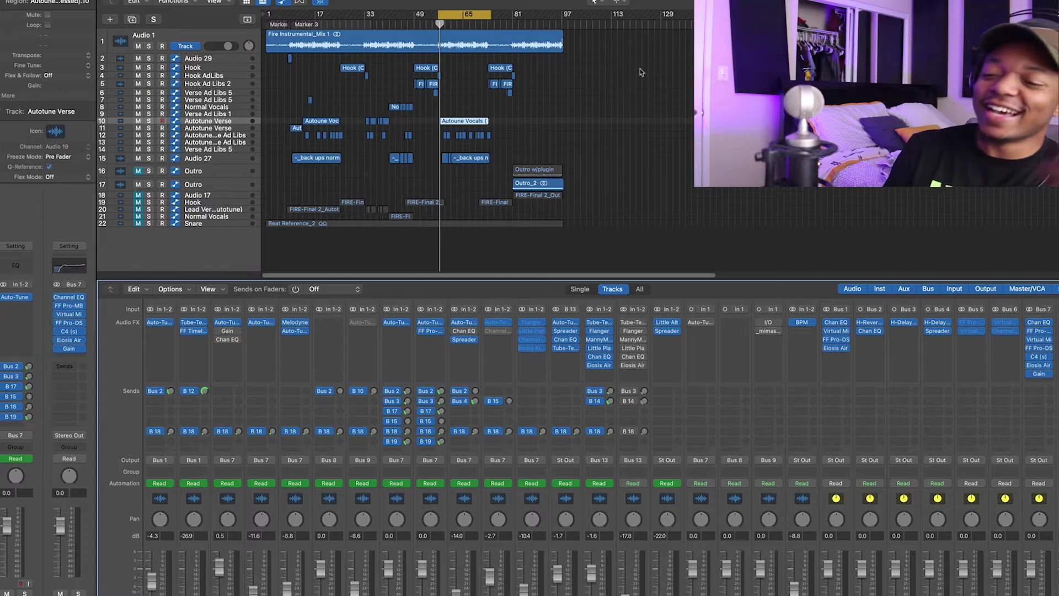
Play the cycled verse section of the song and select the Autotune Verse track.
{"action": "key", "text": "space"}
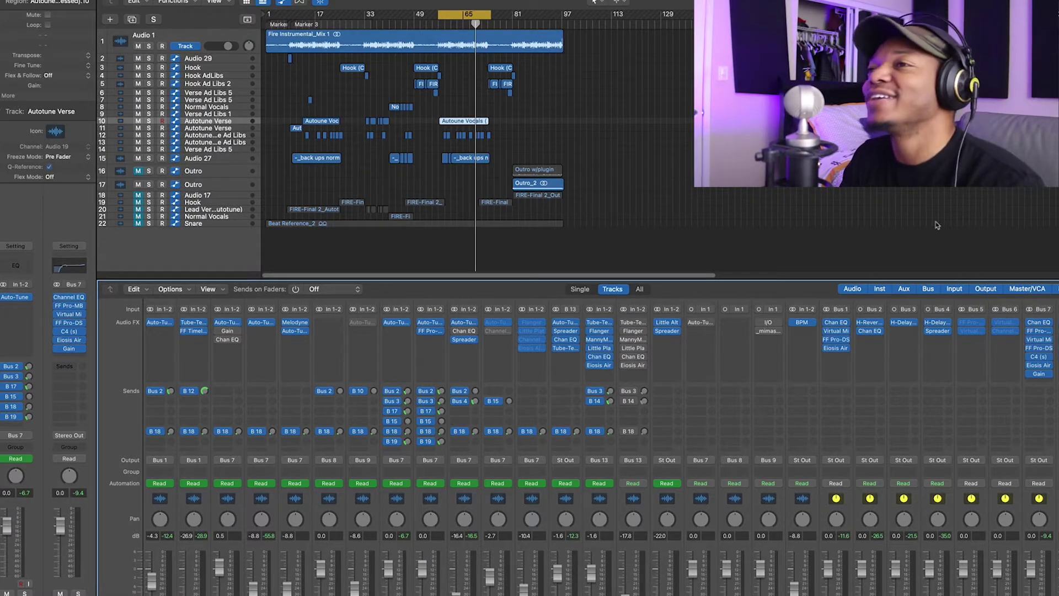
{"action": "left_click", "coordinate": [216, 114]}
{"action": "left_click", "coordinate": [219, 121]}
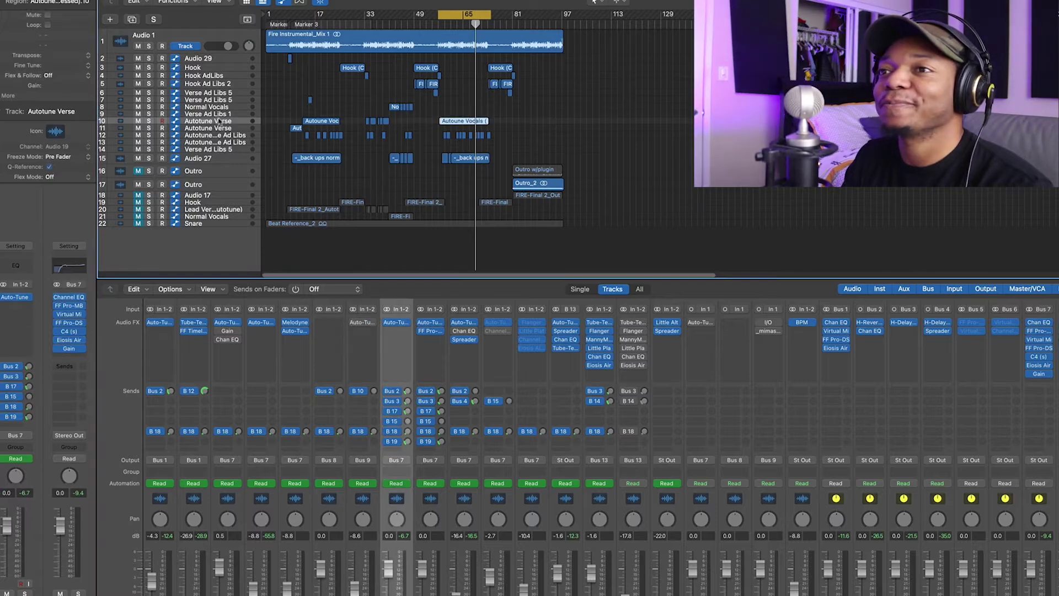
Audition the verse with all Bus 7 effects bypassed, and switch the whole effect chain back on.
{"action": "key", "text": "space"}
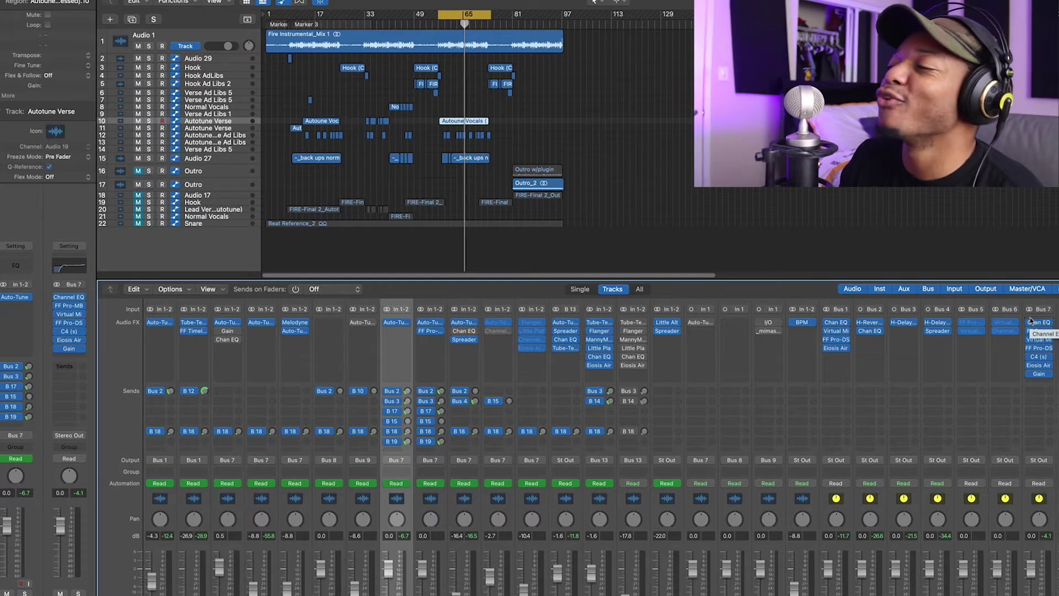
{"action": "key", "text": "space"}
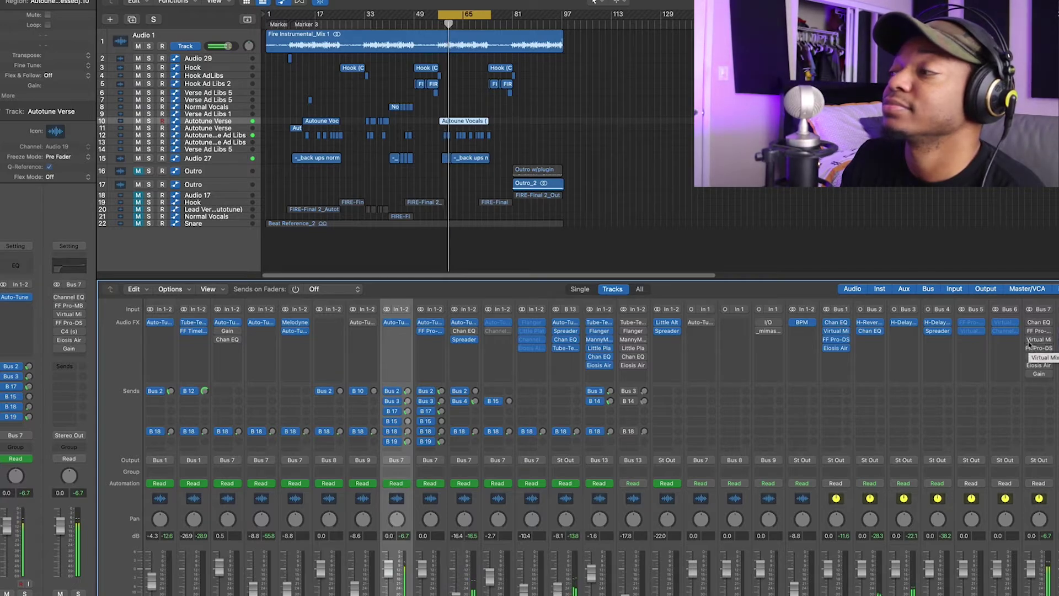
{"action": "left_click", "coordinate": [1029, 322], "text": "alt"}
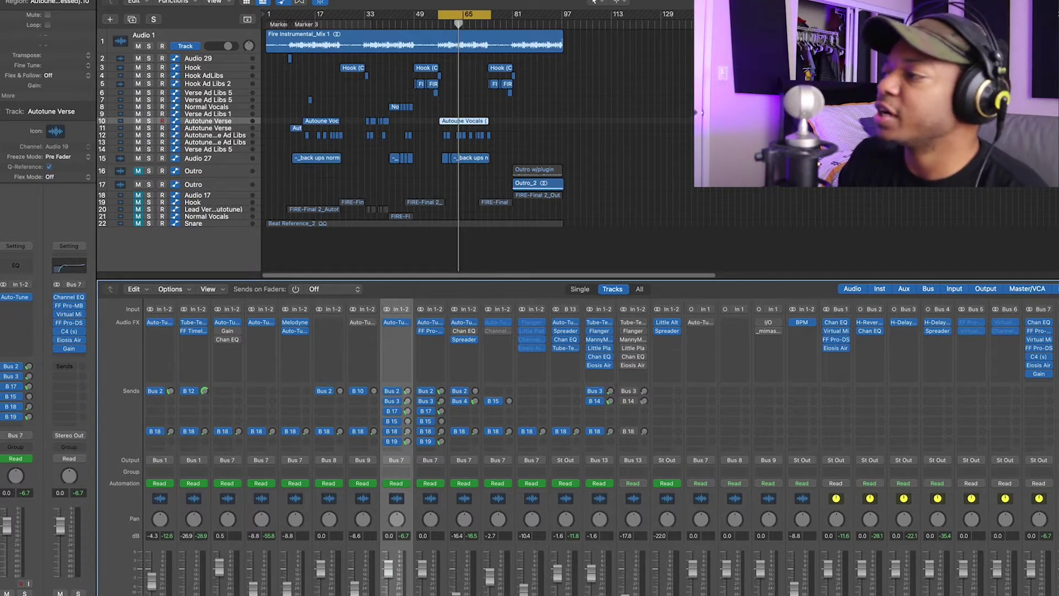
Examine the mixer's vocal channels and bus strips, including their inserts, sends and output routing.
{"action": "scroll", "coordinate": [601, 441], "scroll_direction": "right", "scroll_amount": 10}
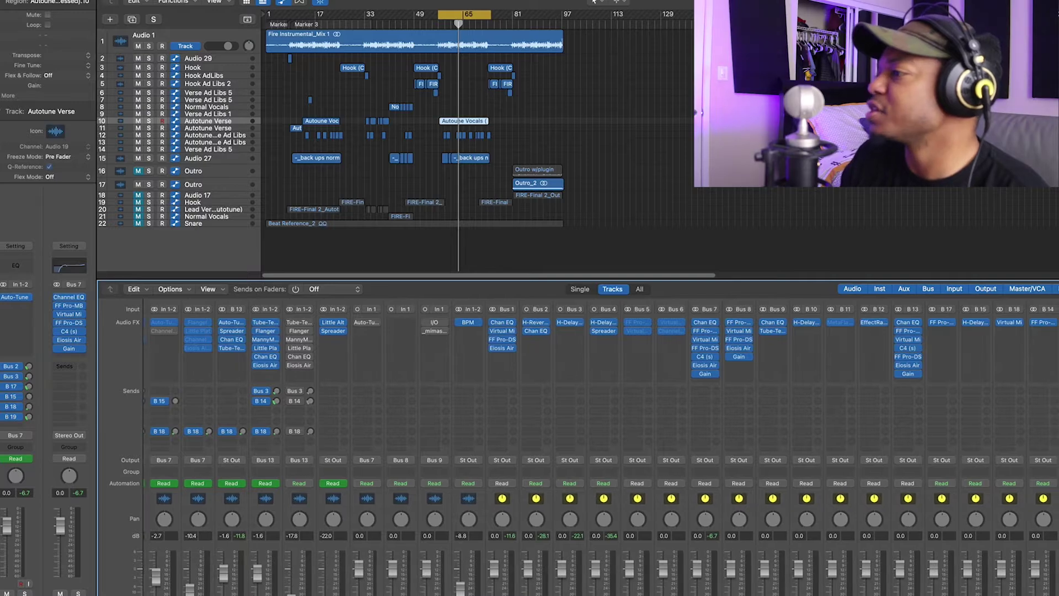
{"action": "scroll", "coordinate": [600, 441], "scroll_direction": "right", "scroll_amount": 1}
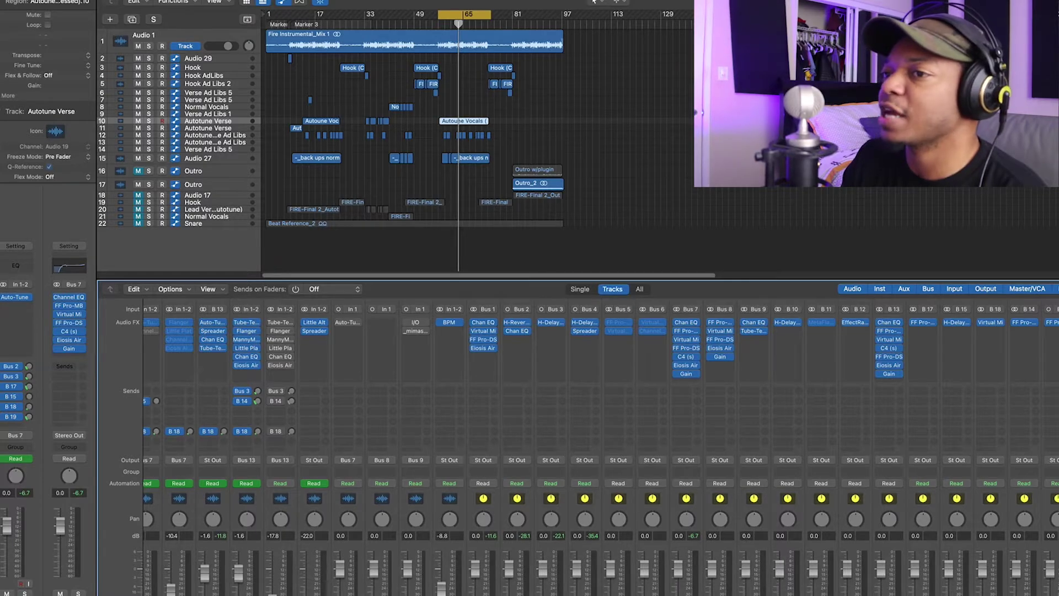
{"action": "scroll", "coordinate": [600, 441], "scroll_direction": "left", "scroll_amount": 5}
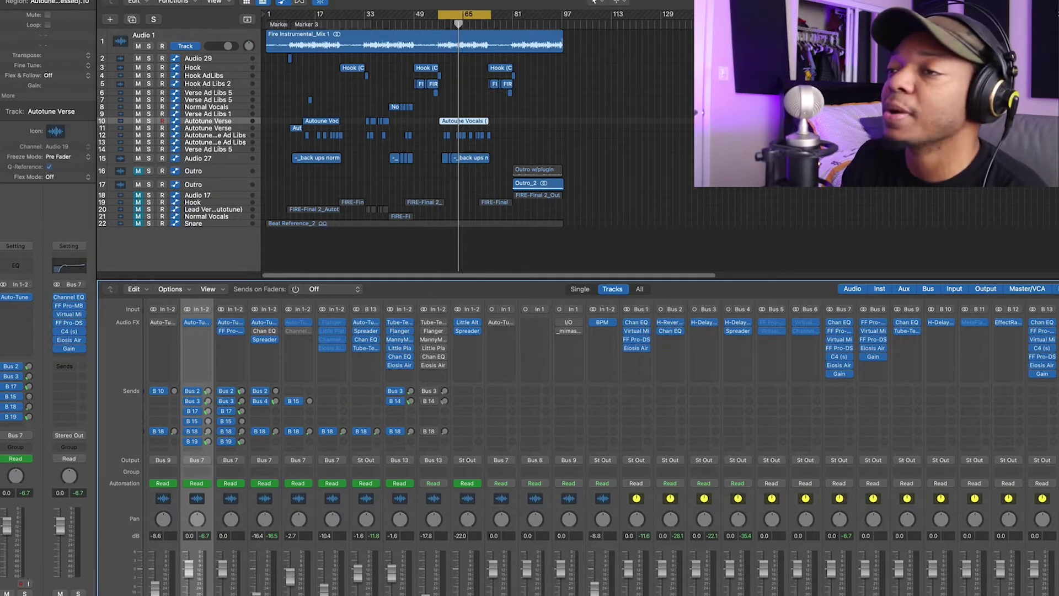
{"action": "scroll", "coordinate": [600, 442], "scroll_direction": "left", "scroll_amount": 1}
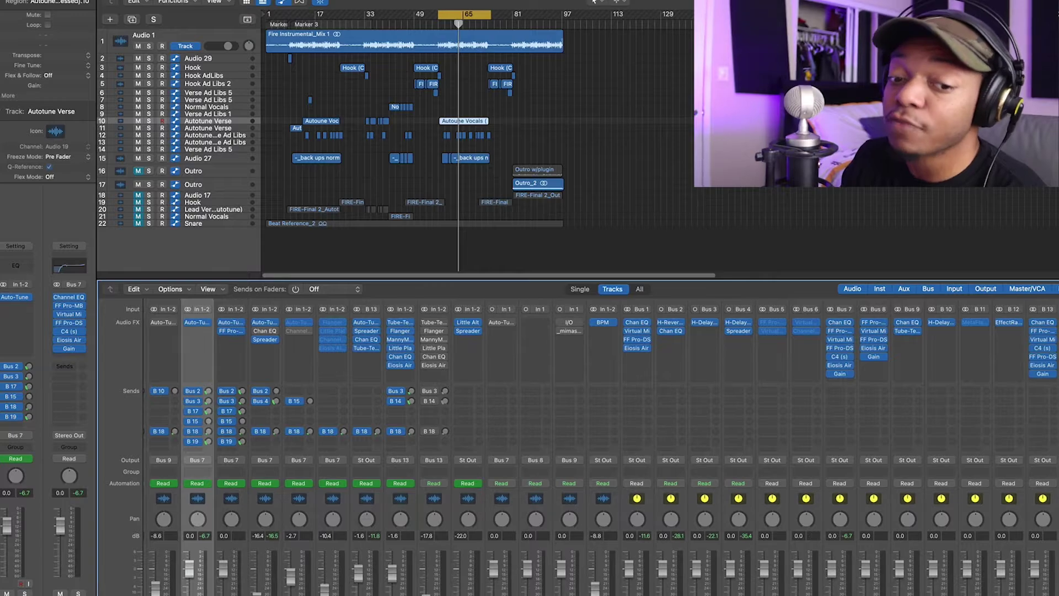
{"action": "scroll", "coordinate": [600, 441], "scroll_direction": "left", "scroll_amount": 2}
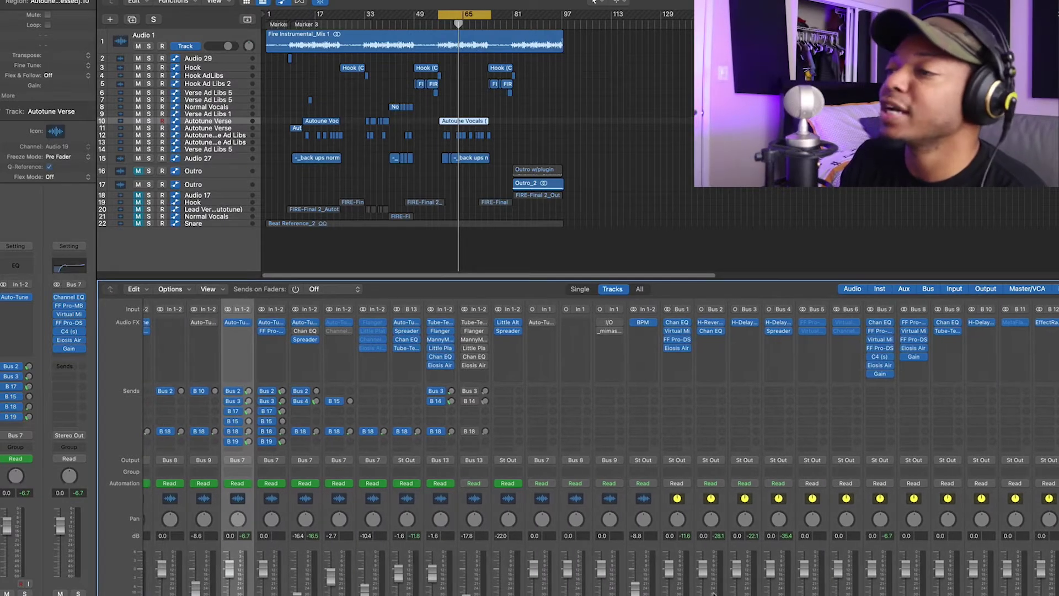
{"action": "scroll", "coordinate": [713, 594], "scroll_direction": "left", "scroll_amount": 1}
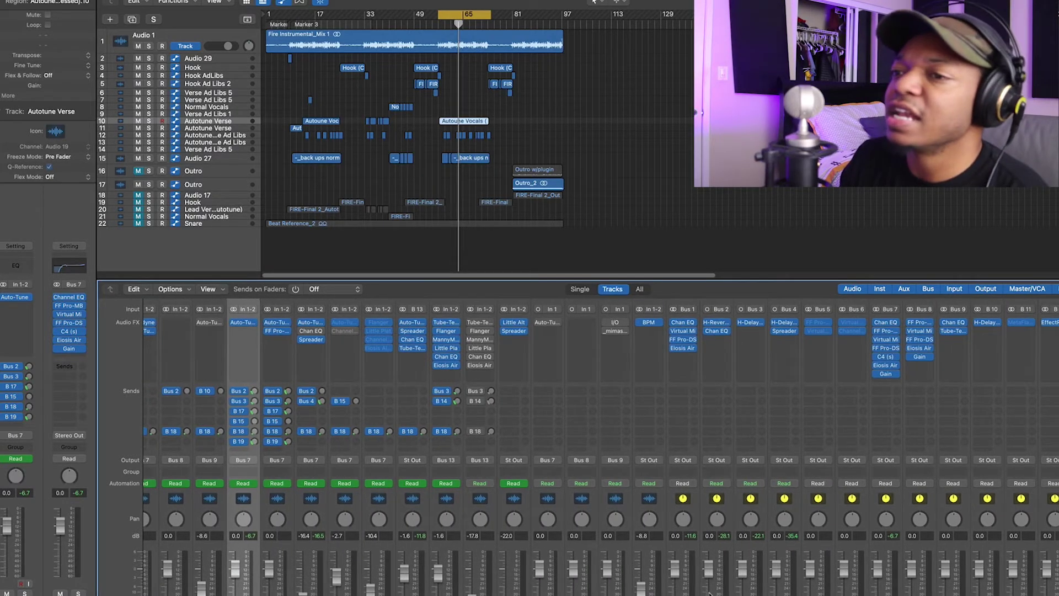
{"action": "scroll", "coordinate": [710, 593], "scroll_direction": "right", "scroll_amount": 4}
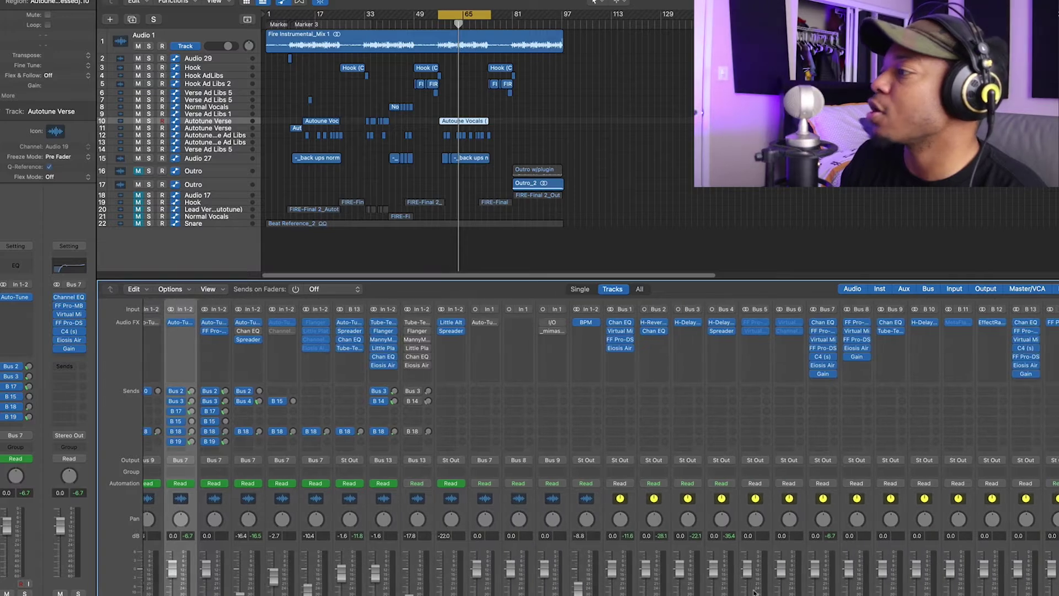
{"action": "scroll", "coordinate": [789, 592], "scroll_direction": "left", "scroll_amount": 1}
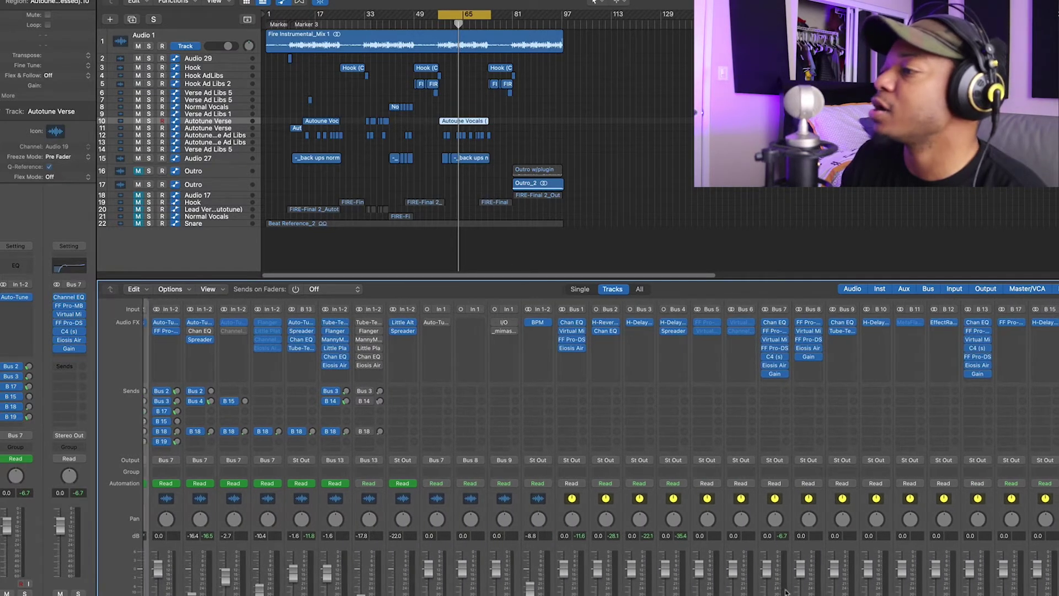
{"action": "scroll", "coordinate": [782, 592], "scroll_direction": "left", "scroll_amount": 1}
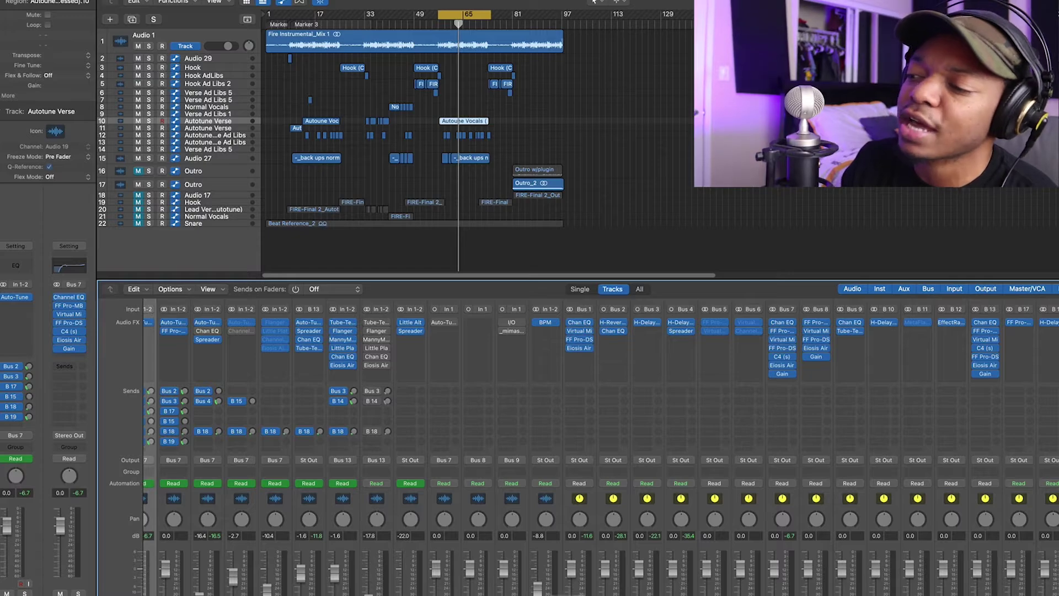
{"action": "scroll", "coordinate": [443, 369], "scroll_direction": "left", "scroll_amount": 4}
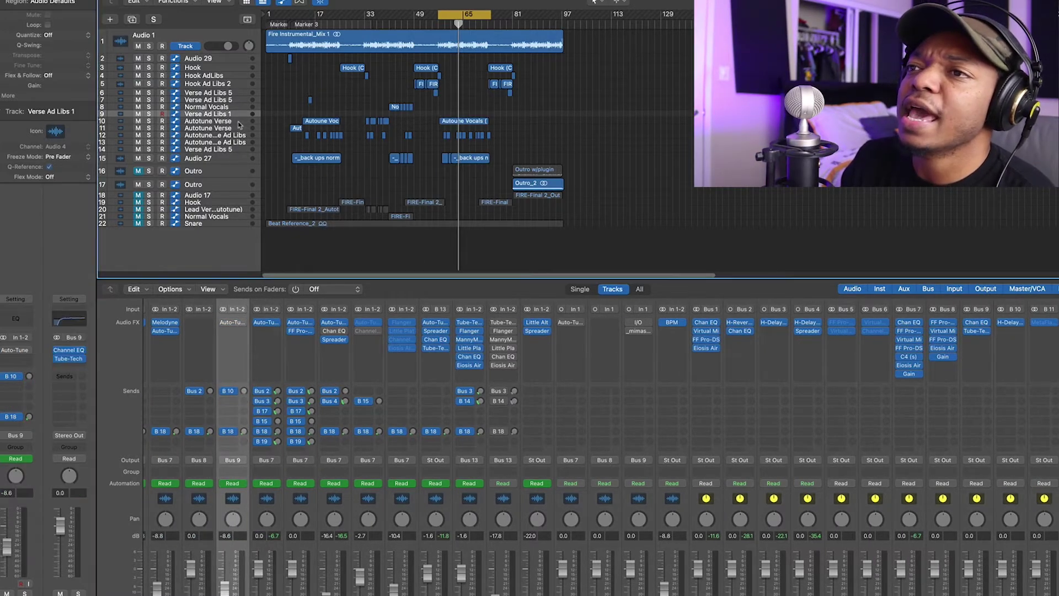
Review the Channel EQ bands on the Bus 7 strip and close the plug-in window.
{"action": "left_click", "coordinate": [908, 322]}
{"action": "left_click_drag", "start_coordinate": [485, 79], "coordinate": [729, 84]}
{"action": "left_click", "coordinate": [578, 240]}
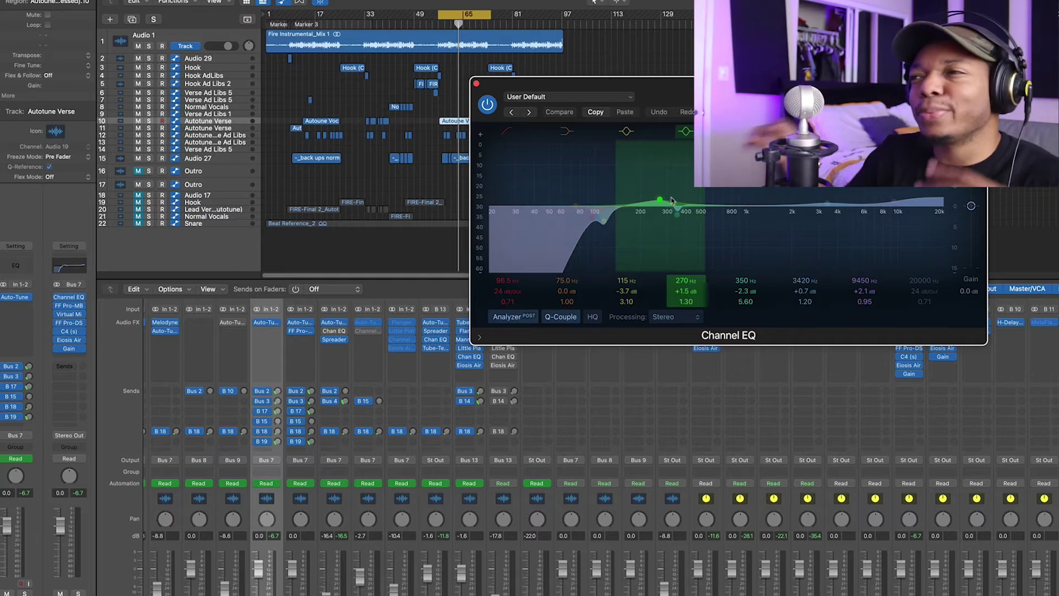
{"action": "left_click", "coordinate": [476, 84]}
Bypass the Bus 7 plug-ins below the Channel EQ and play the verse with only the EQ active.
{"action": "left_click_drag", "start_coordinate": [900, 331], "coordinate": [899, 371]}
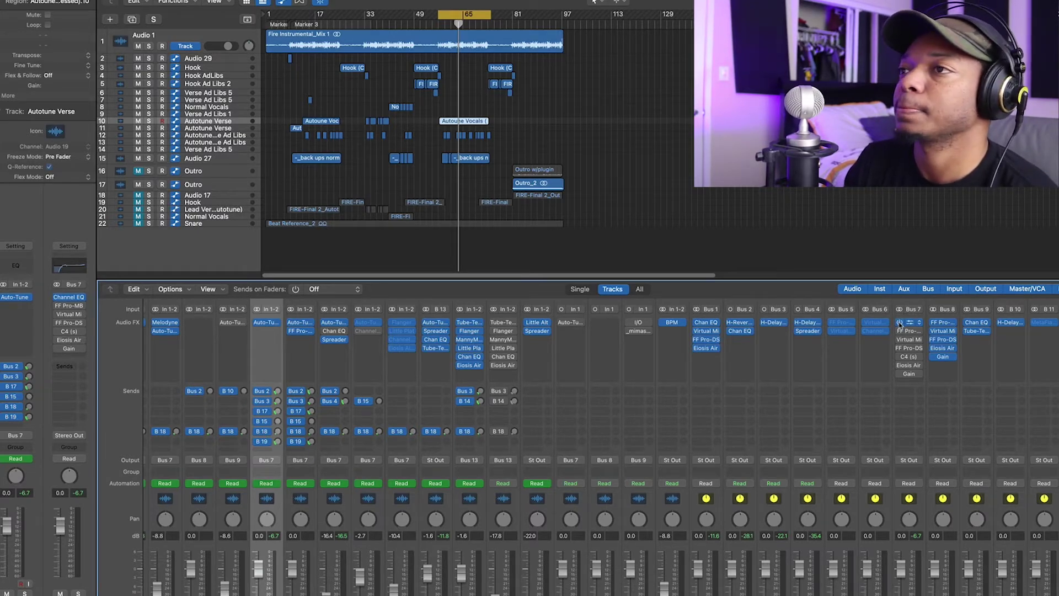
{"action": "key", "text": "space"}
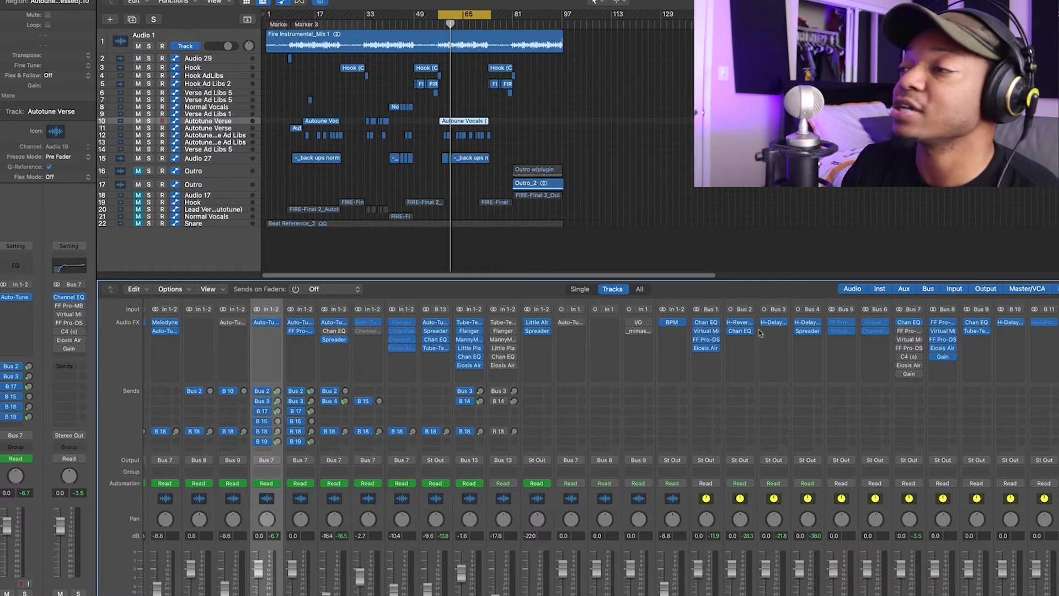
Enable FF Pro-MB on Bus 7, check it against the Channel EQ curve, and show the settings of its low-mid band.
{"action": "left_click", "coordinate": [904, 332]}
{"action": "left_click", "coordinate": [900, 332]}
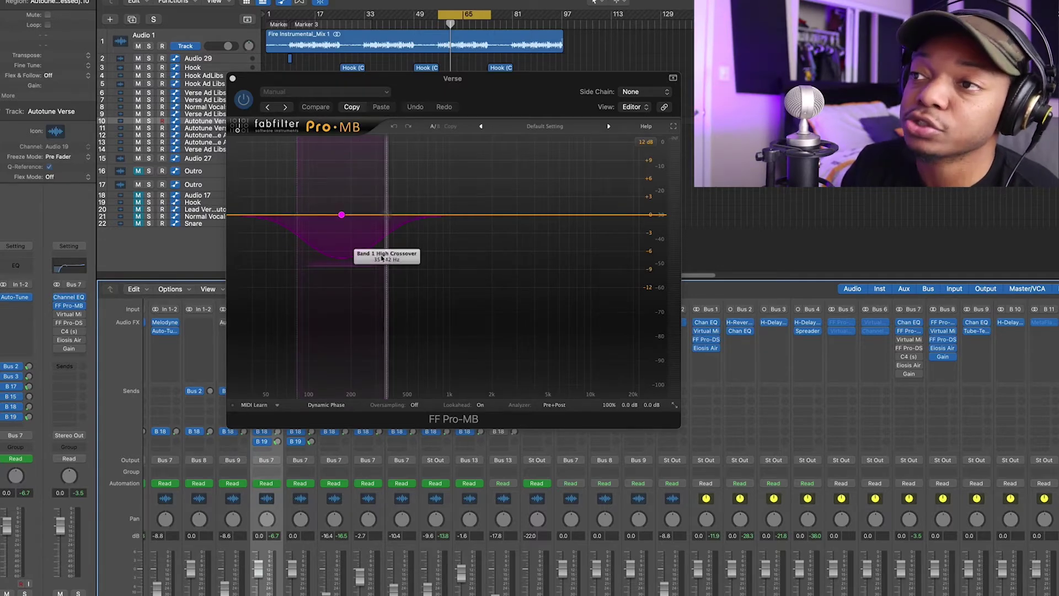
{"action": "left_click", "coordinate": [909, 322]}
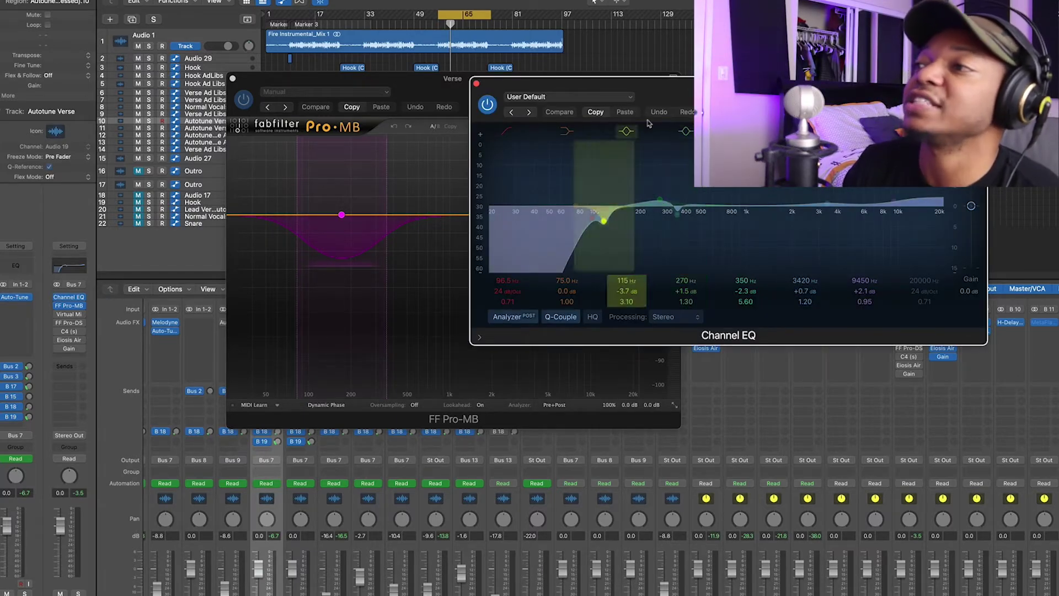
{"action": "left_click", "coordinate": [477, 83]}
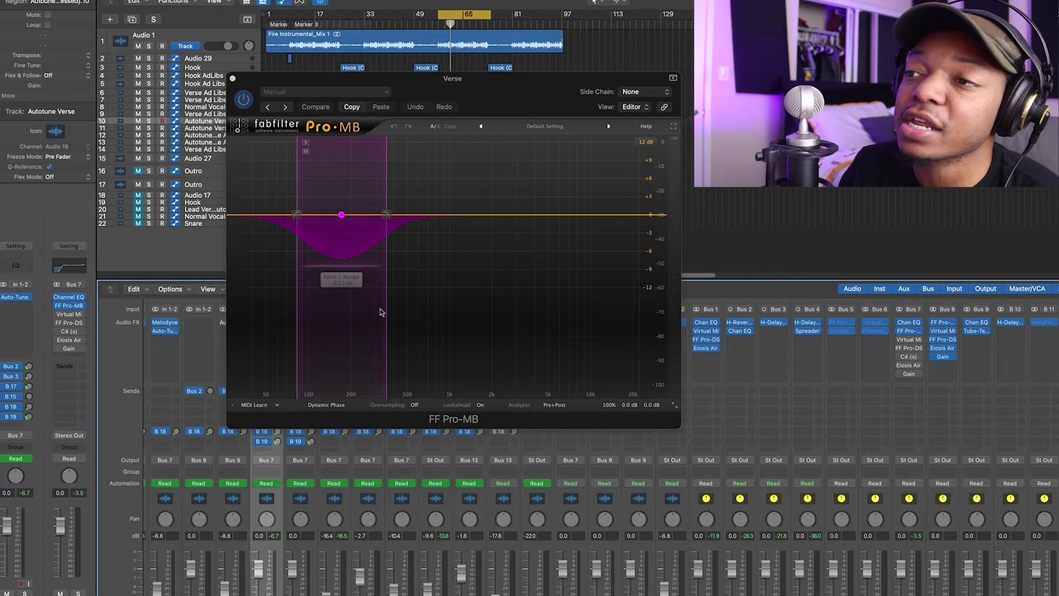
{"action": "left_click", "coordinate": [342, 215]}
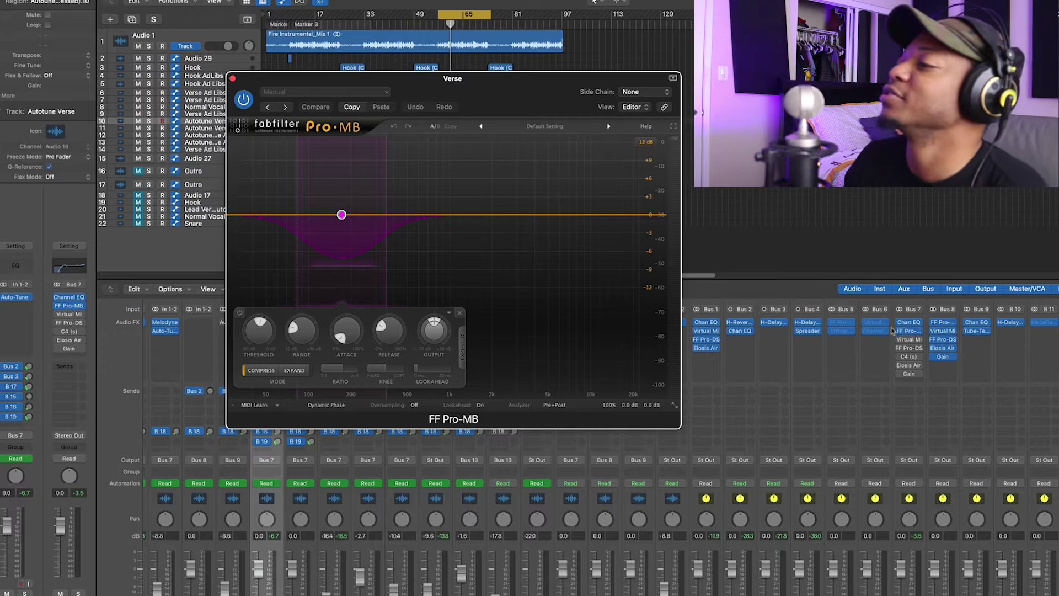
Play the verse while comparing the vocals with FF Pro-MB bypassed and active.
{"action": "key", "text": "space"}
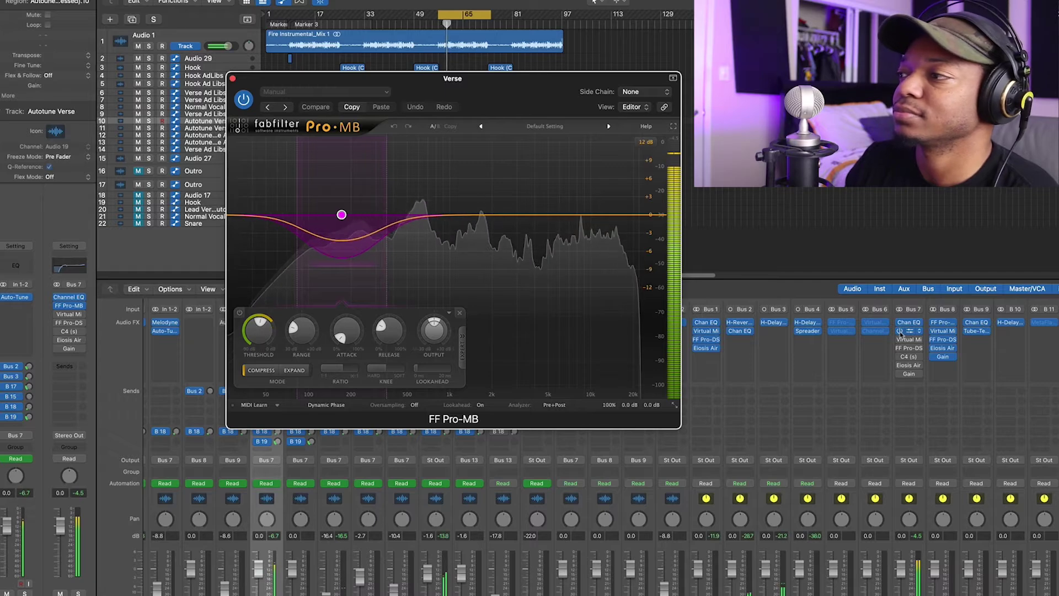
{"action": "key", "text": "space"}
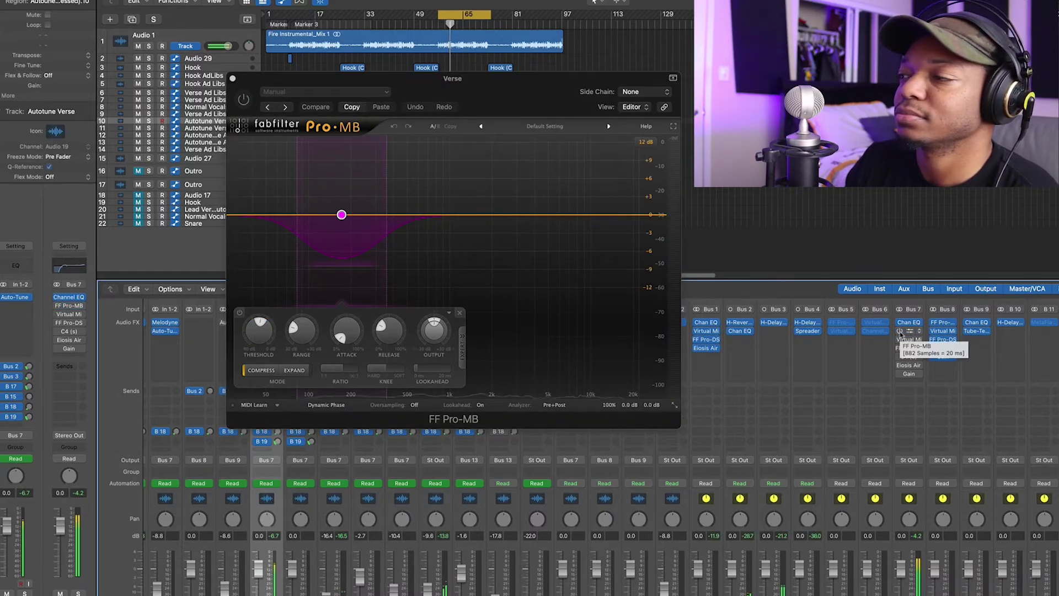
{"action": "key", "text": "space"}
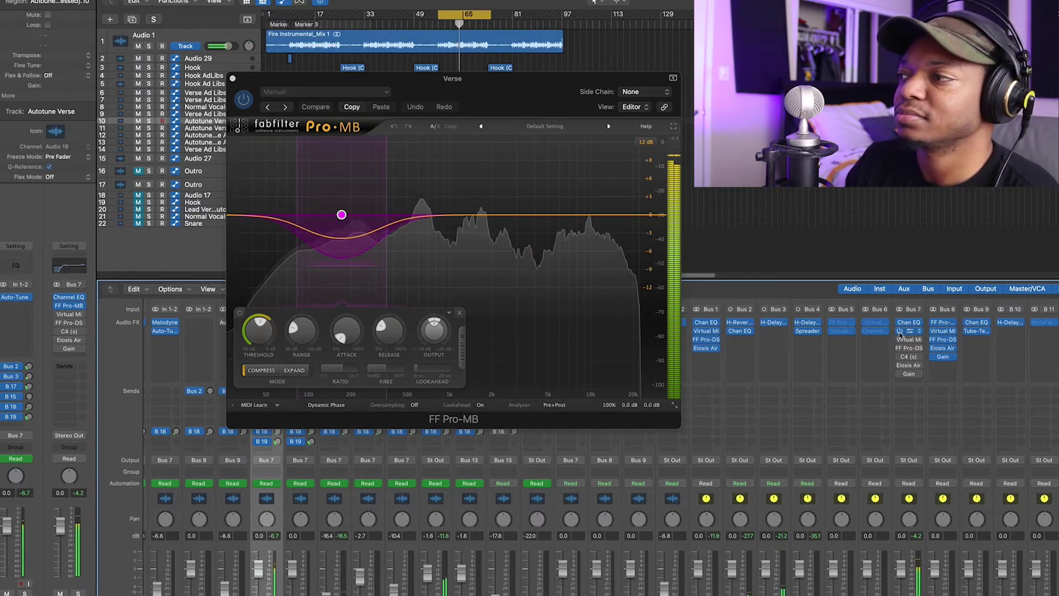
{"action": "key", "text": "space"}
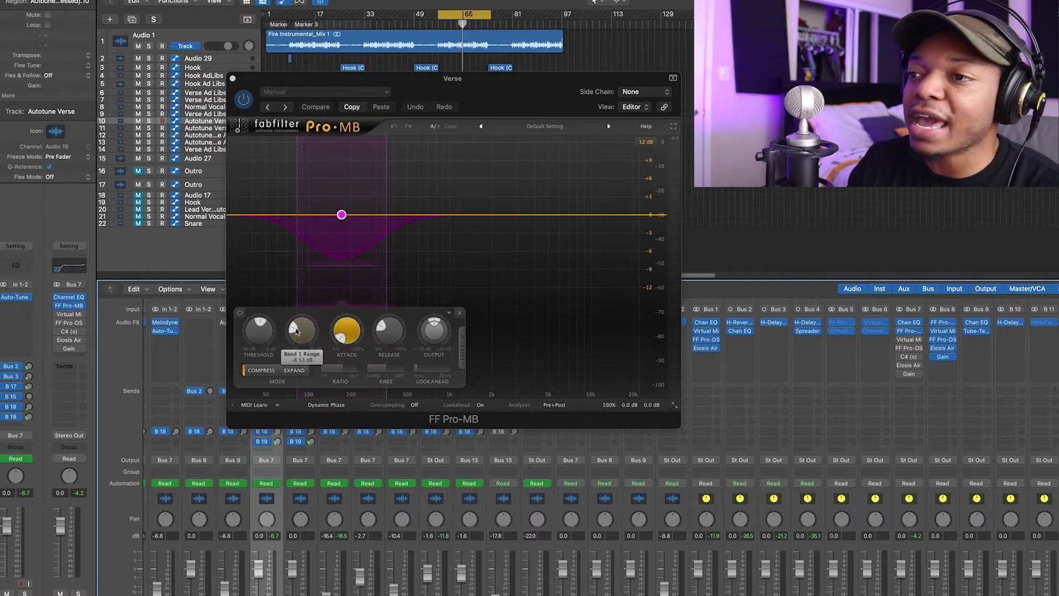
Increase the amount of reduction in Band 1's range in FF Pro-MB and close the plug-in.
{"action": "left_click_drag", "start_coordinate": [313, 330], "coordinate": [301, 362]}
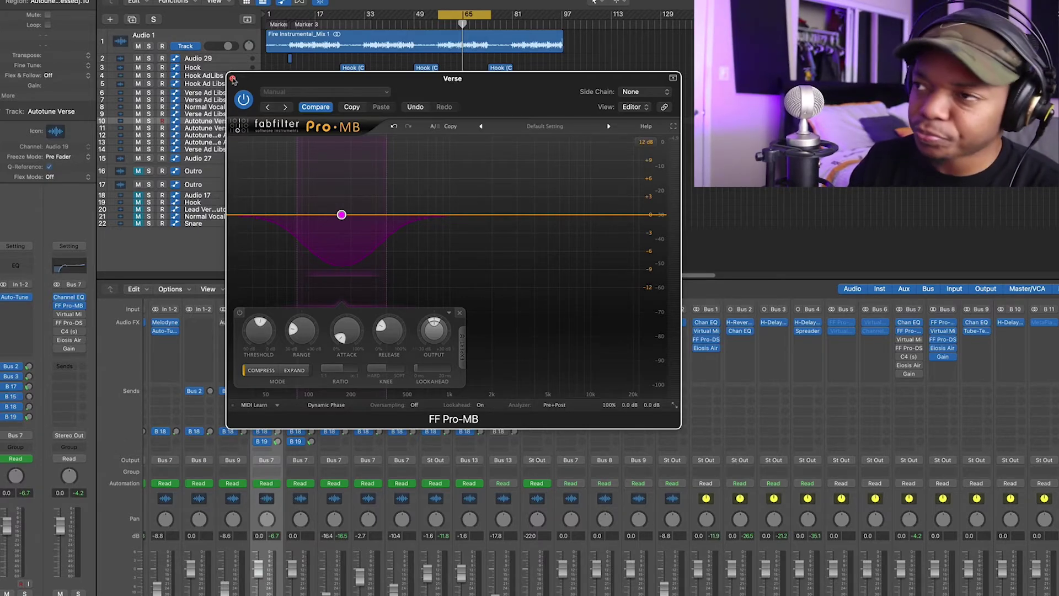
{"action": "left_click", "coordinate": [233, 80]}
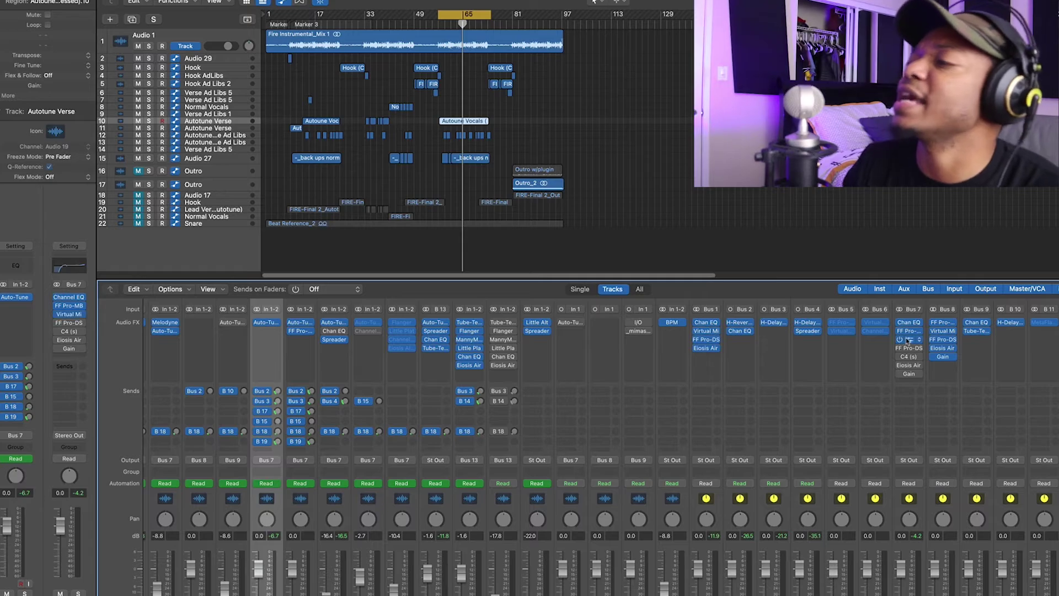
Open and enable Virtual Mix Rack on Bus 7, and audition the verse with its Virtual Channel module off and on.
{"action": "left_click", "coordinate": [907, 340]}
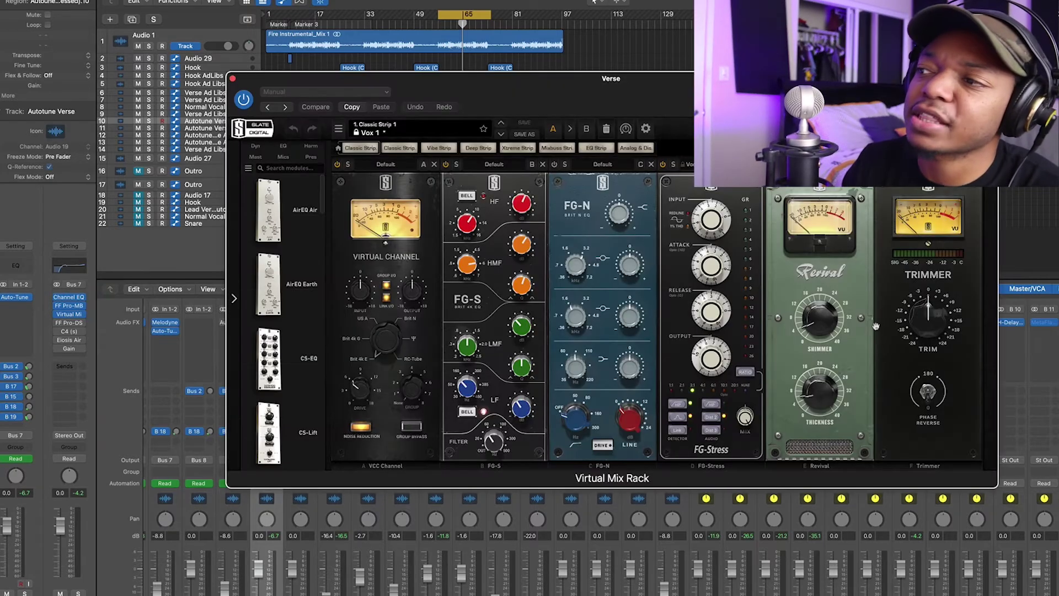
{"action": "left_click_drag", "start_coordinate": [827, 79], "coordinate": [865, 68]}
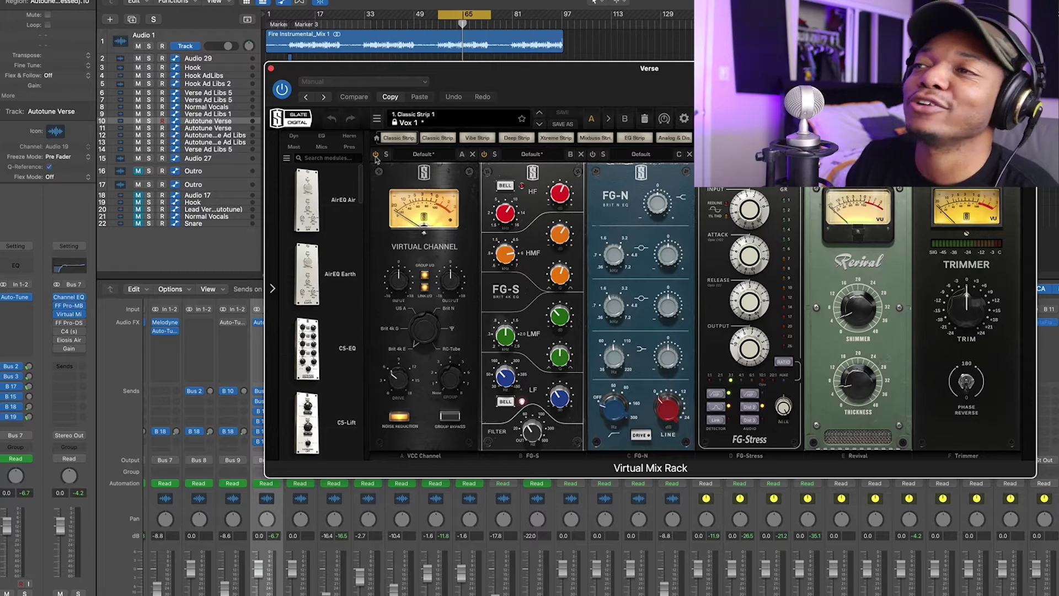
{"action": "key", "text": "space"}
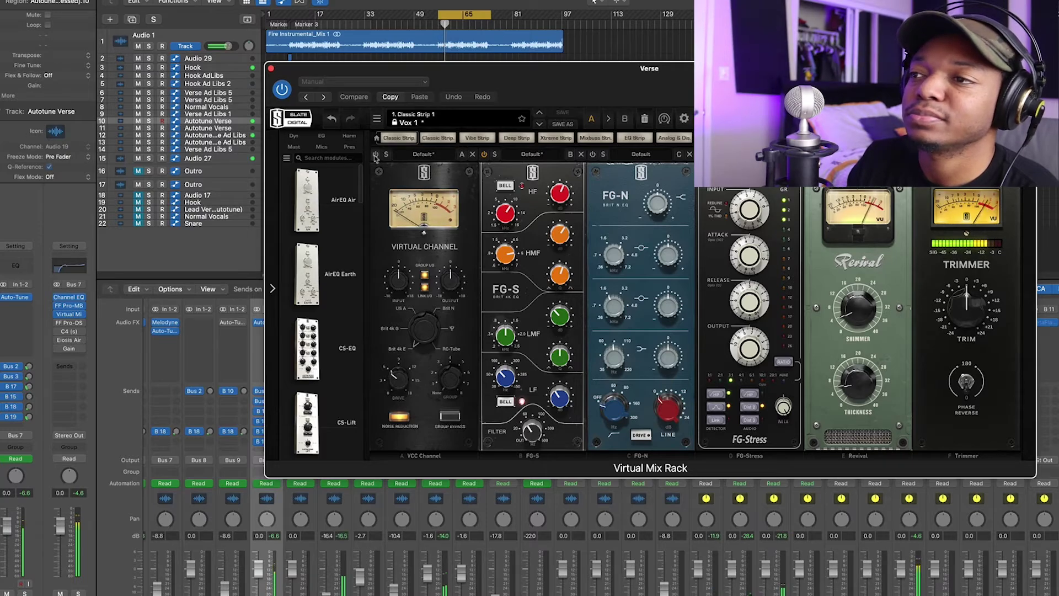
{"action": "left_click", "coordinate": [375, 155]}
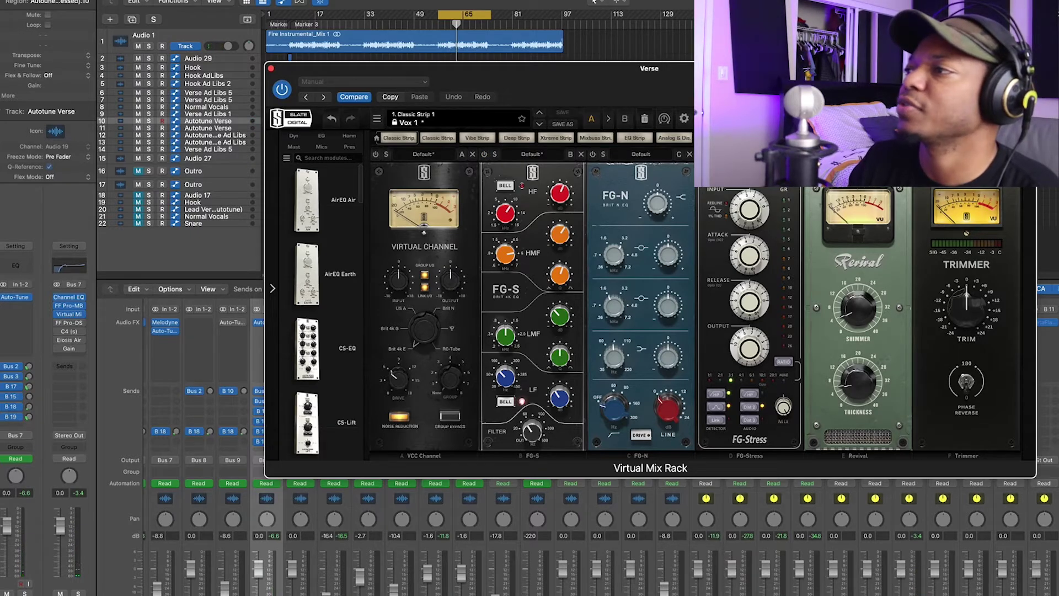
{"action": "key", "text": "space"}
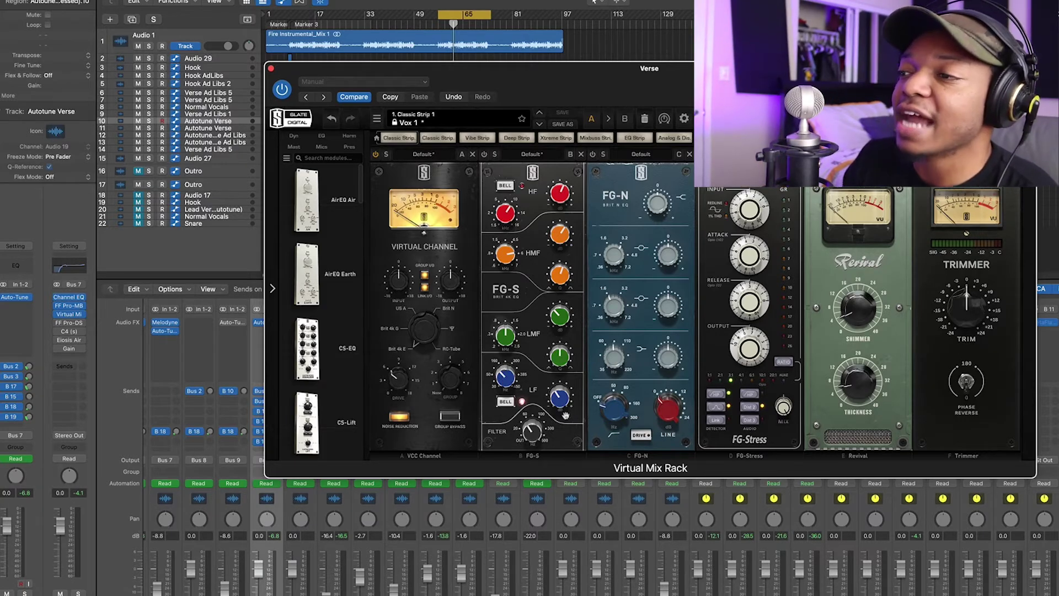
Inspect the LF and LMF knobs of the FG-S equalizer module in Virtual Mix Rack.
{"action": "left_click_drag", "start_coordinate": [559, 400], "coordinate": [558, 396]}
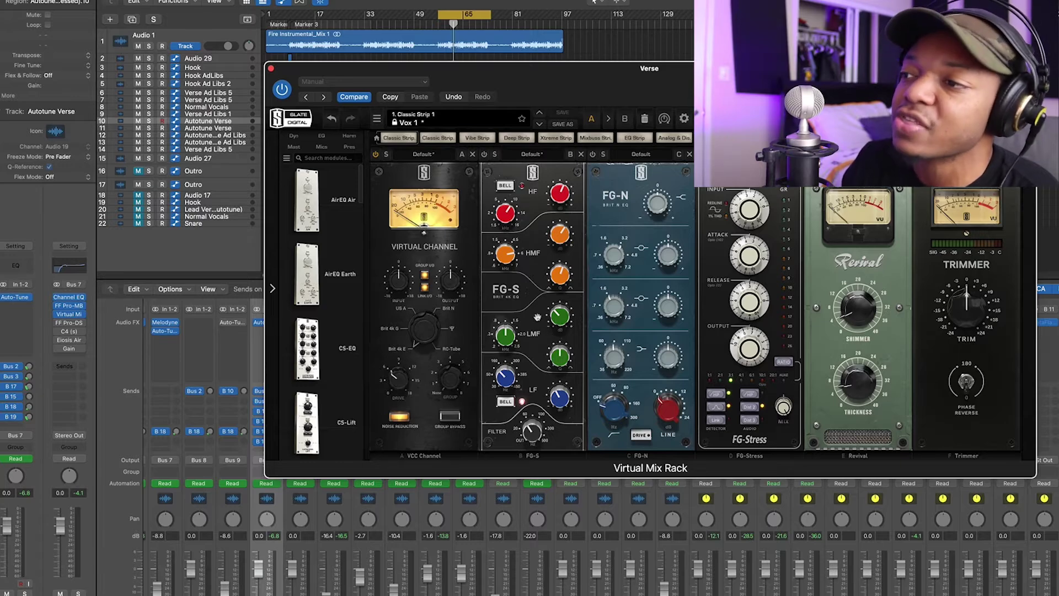
{"action": "mouse_move", "coordinate": [562, 314]}
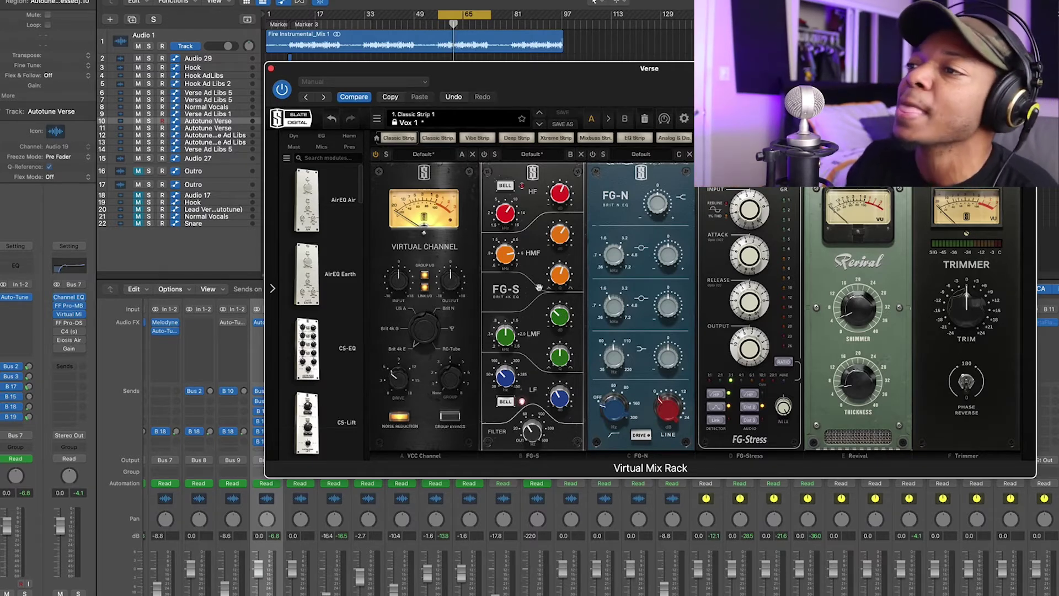
Inspect the HMF and HF knobs of the FG-S module, play the verse, and close Virtual Mix Rack.
{"action": "mouse_move", "coordinate": [561, 234]}
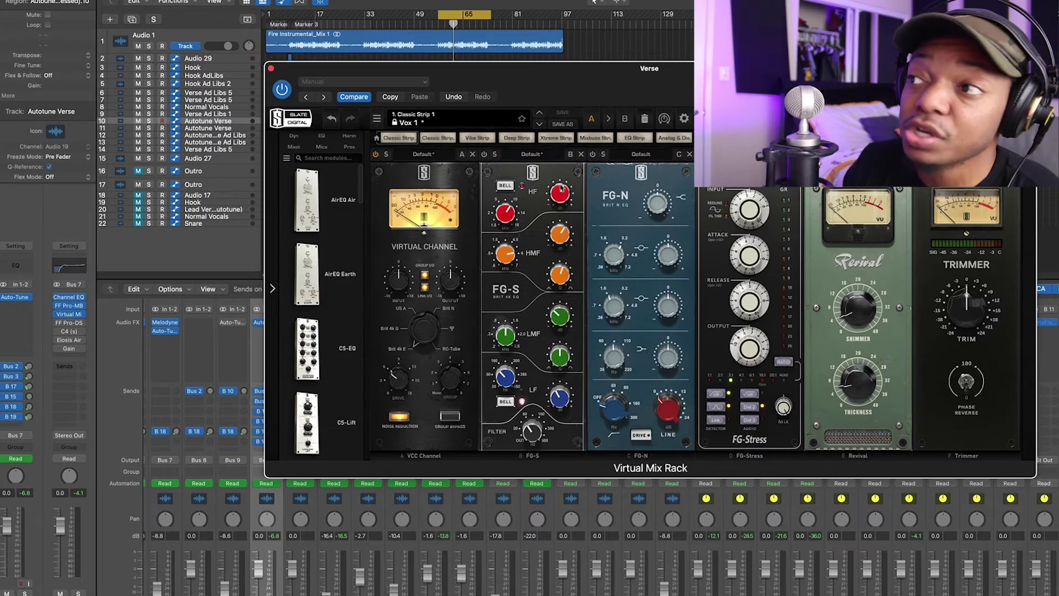
{"action": "mouse_move", "coordinate": [568, 198]}
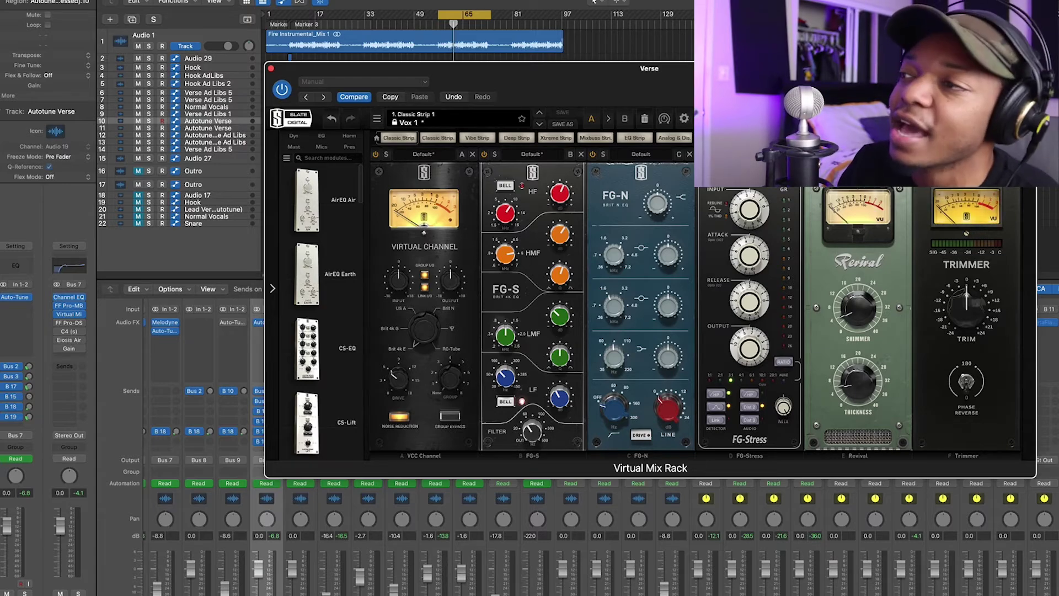
{"action": "key", "text": "space"}
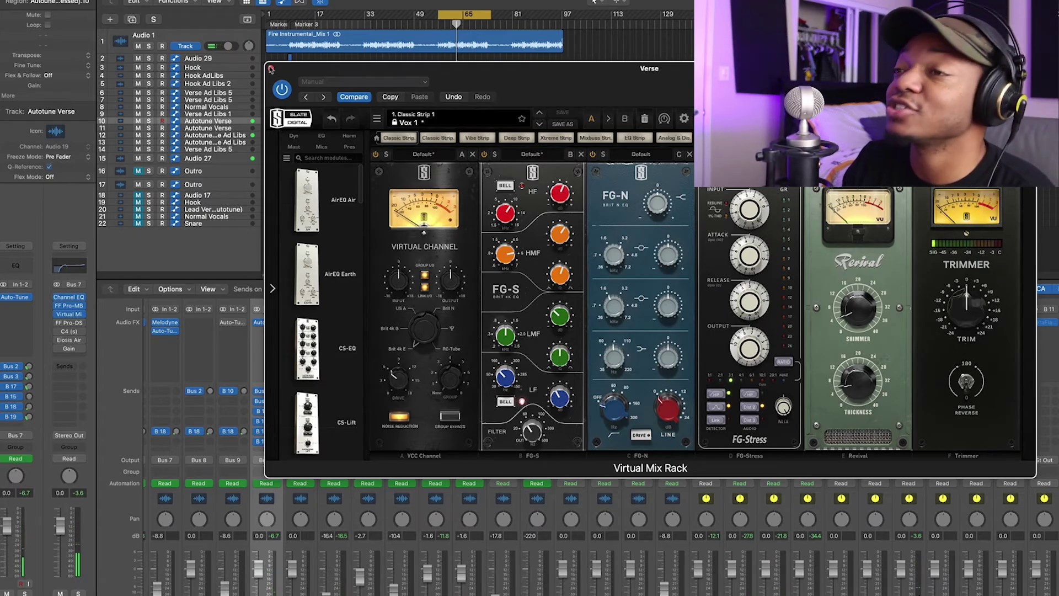
{"action": "left_click", "coordinate": [271, 68]}
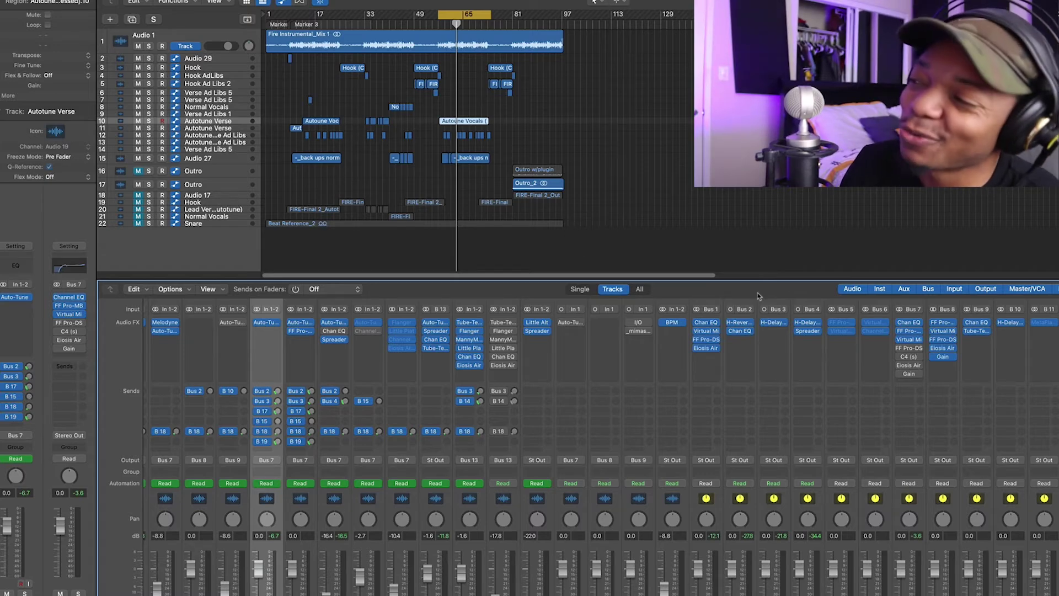
Open and enable FF Pro-DS on Bus 7 and inspect its Threshold and Range settings.
{"action": "left_click", "coordinate": [909, 348]}
{"action": "left_click_drag", "start_coordinate": [430, 84], "coordinate": [574, 106]}
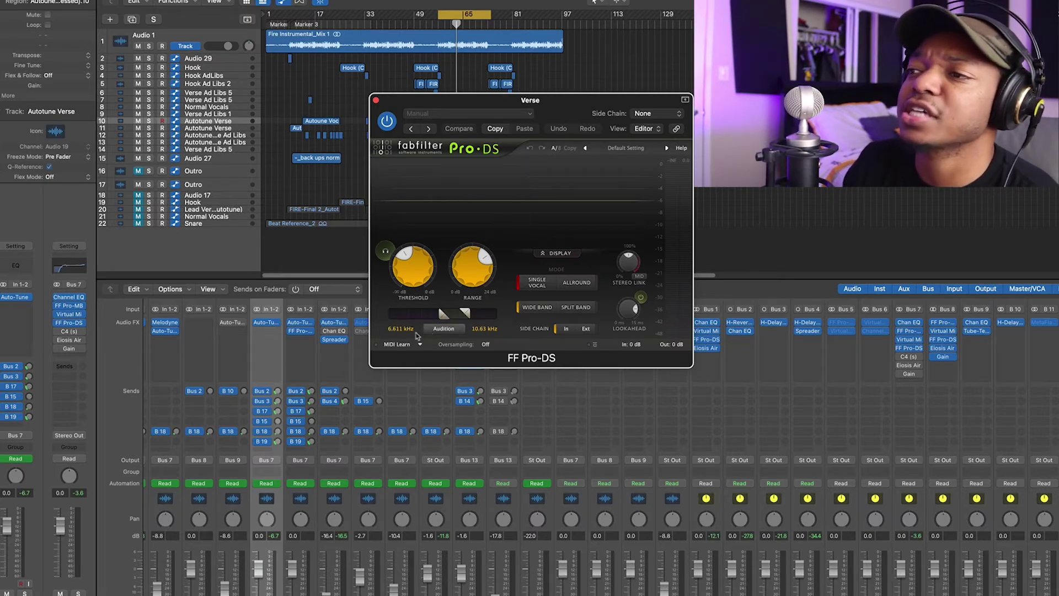
{"action": "mouse_move", "coordinate": [416, 278]}
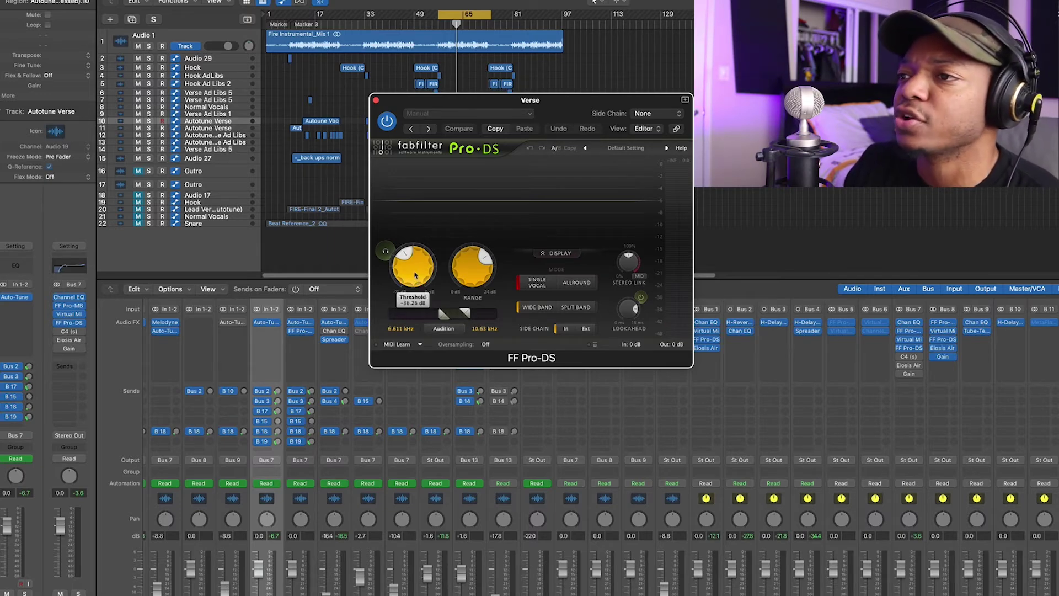
{"action": "mouse_move", "coordinate": [472, 270]}
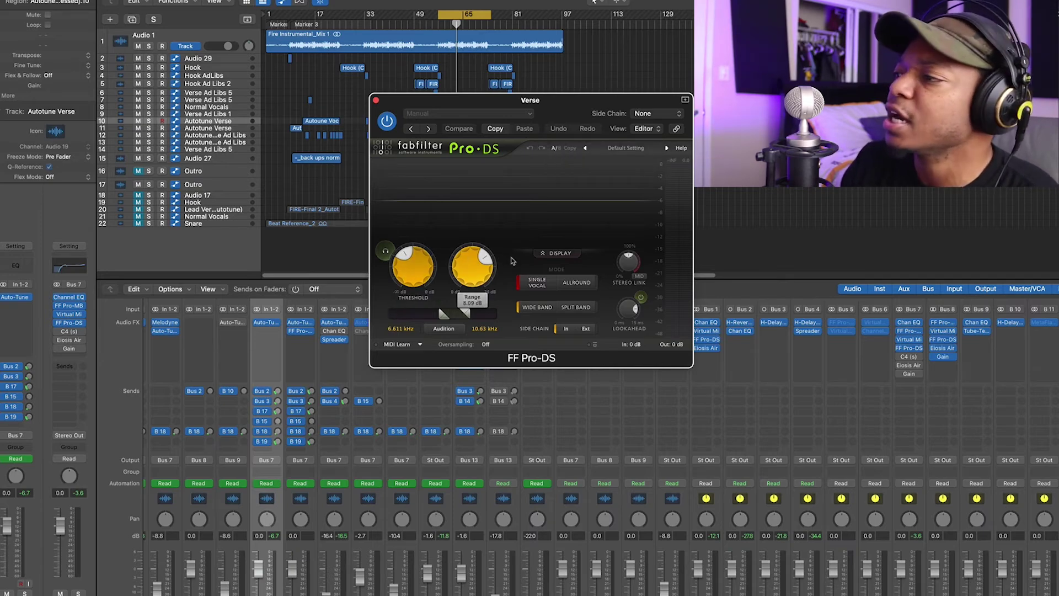
Play the verse while comparing the vocals with FF Pro-DS bypassed and active, and close the plug-in.
{"action": "key", "text": "space"}
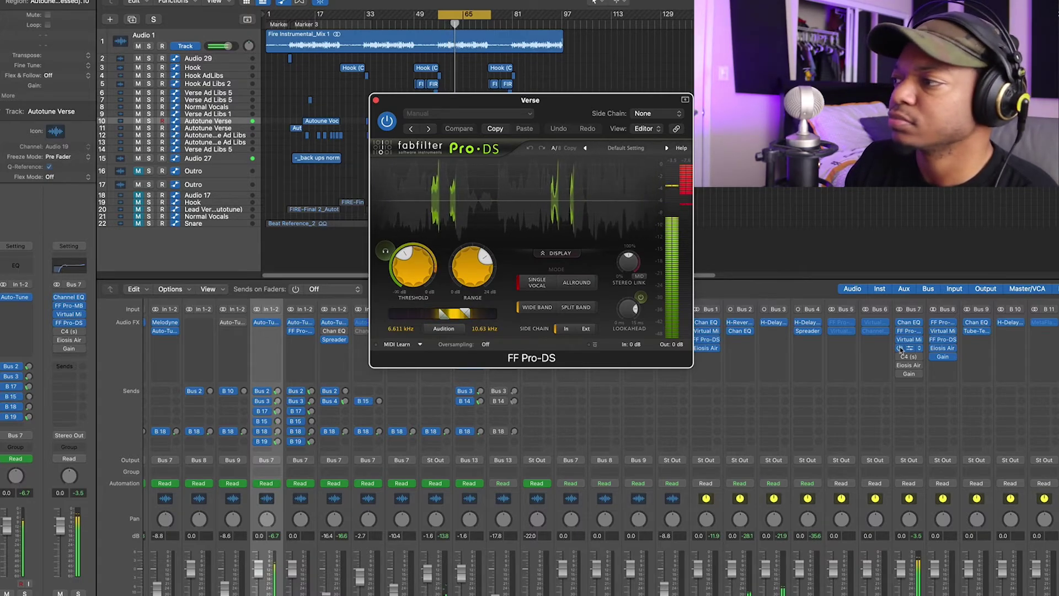
{"action": "left_click", "coordinate": [900, 349]}
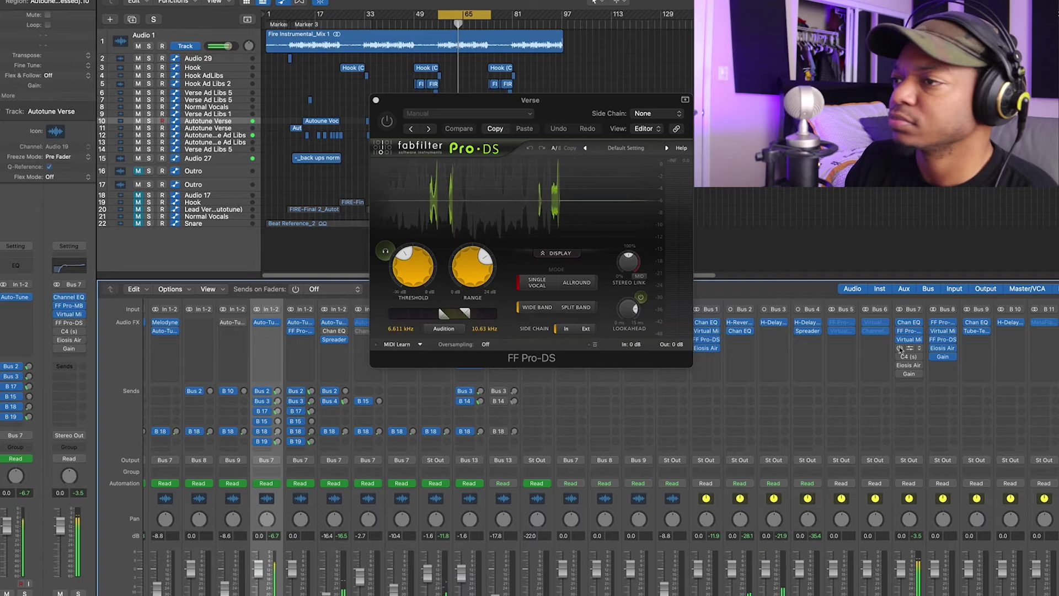
{"action": "left_click", "coordinate": [900, 349]}
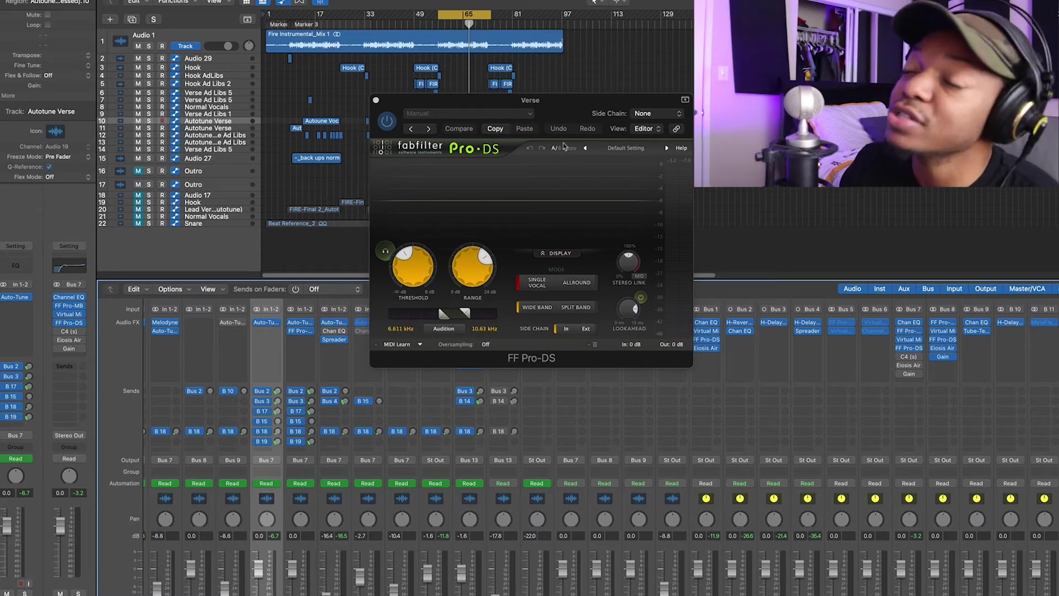
{"action": "left_click", "coordinate": [376, 101]}
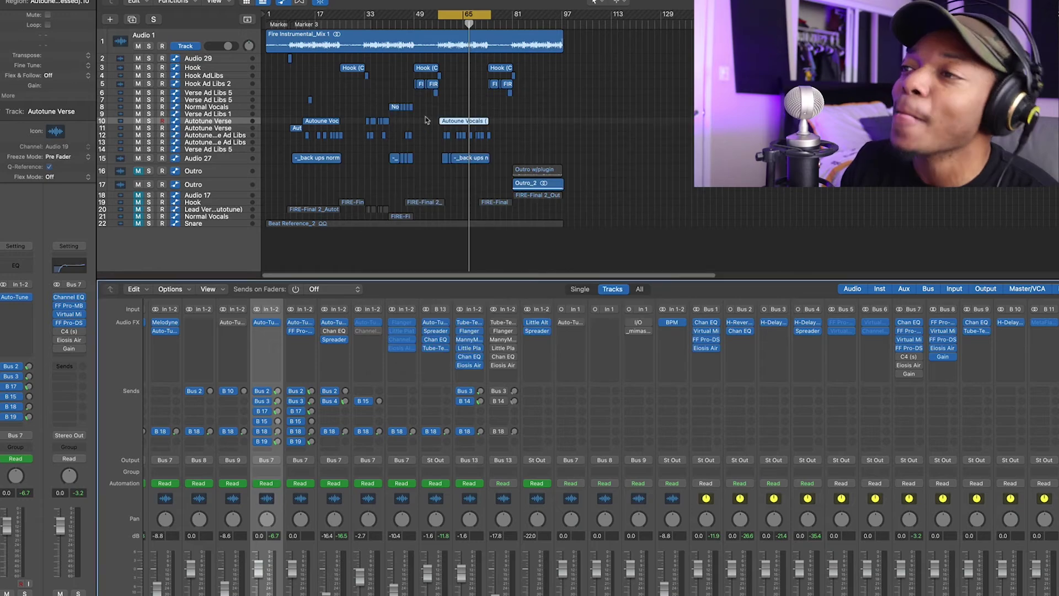
Open and enable C4 (s) on Bus 7, audition the verse with it bypassed and active, and close it.
{"action": "left_click", "coordinate": [905, 356]}
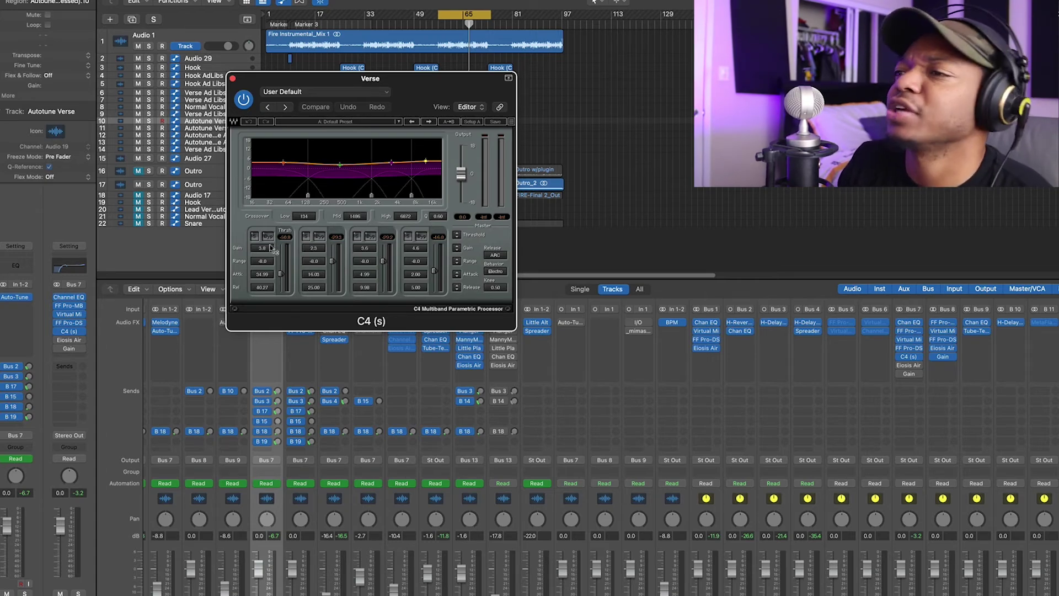
{"action": "key", "text": "space"}
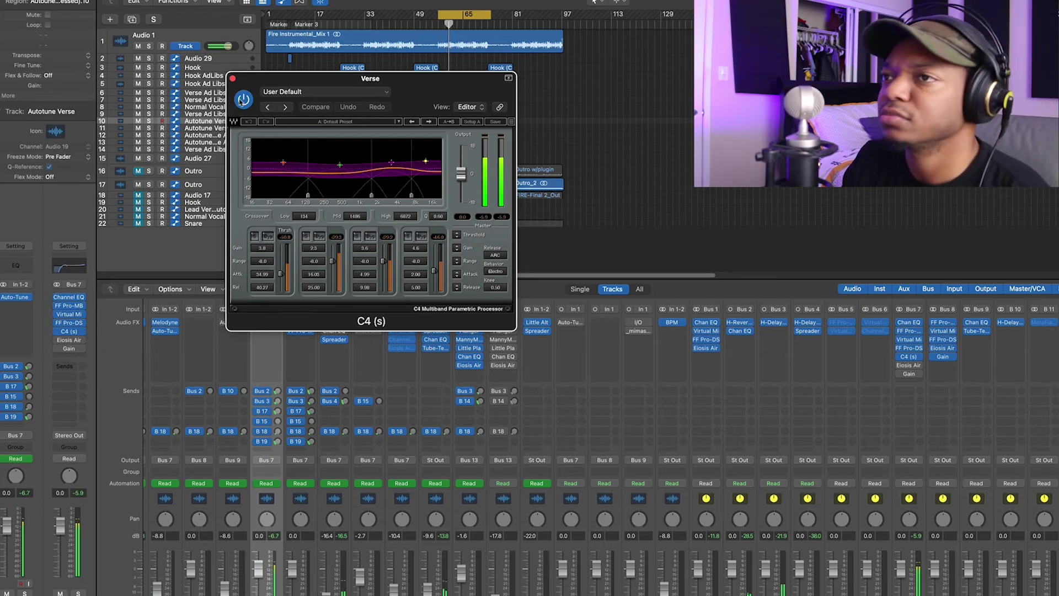
{"action": "left_click", "coordinate": [241, 100]}
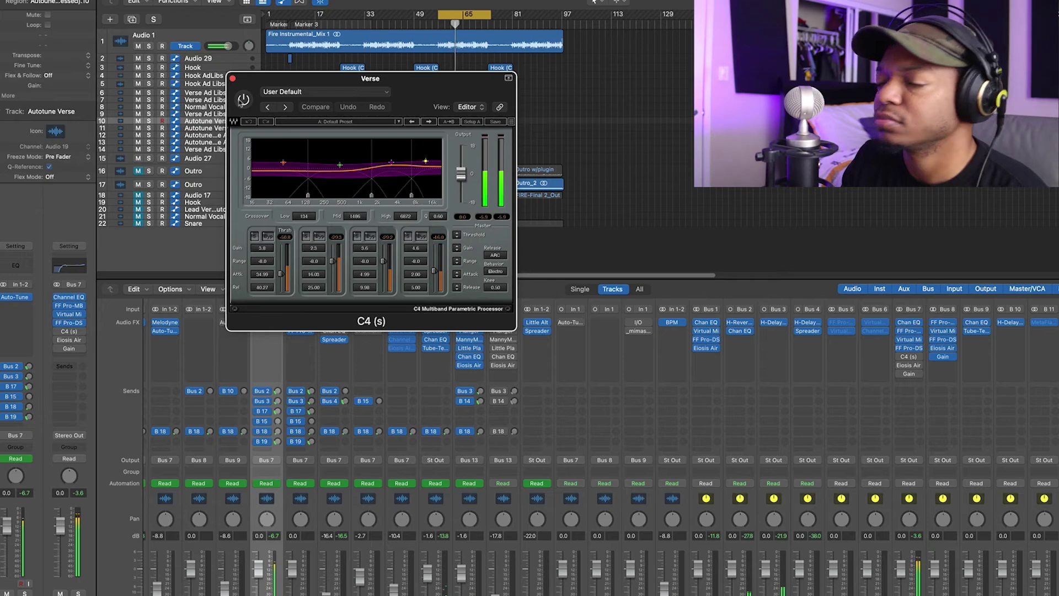
{"action": "left_click", "coordinate": [241, 100]}
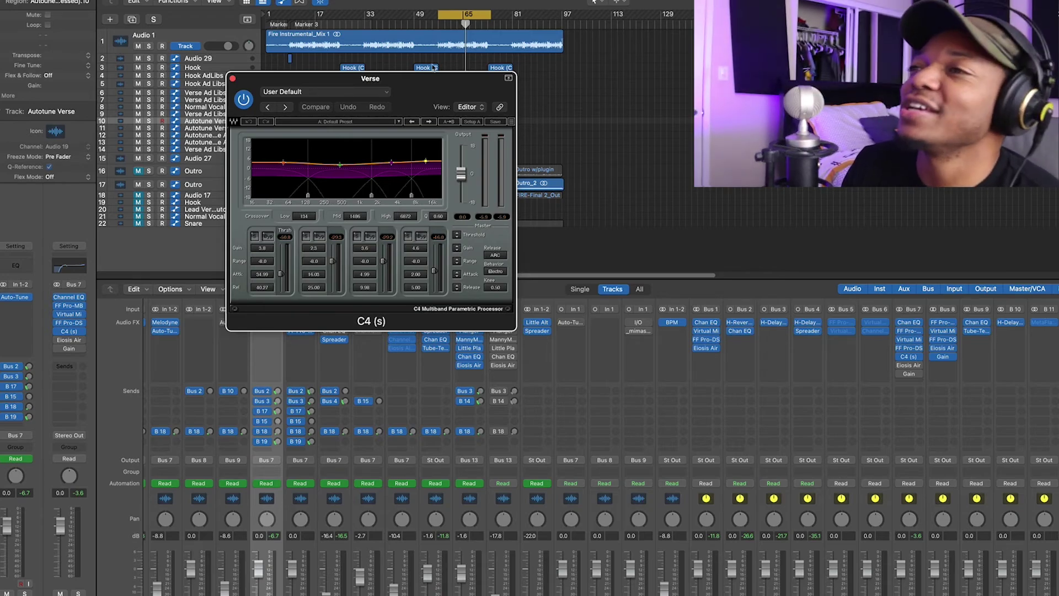
{"action": "left_click_drag", "start_coordinate": [431, 81], "coordinate": [480, 72]}
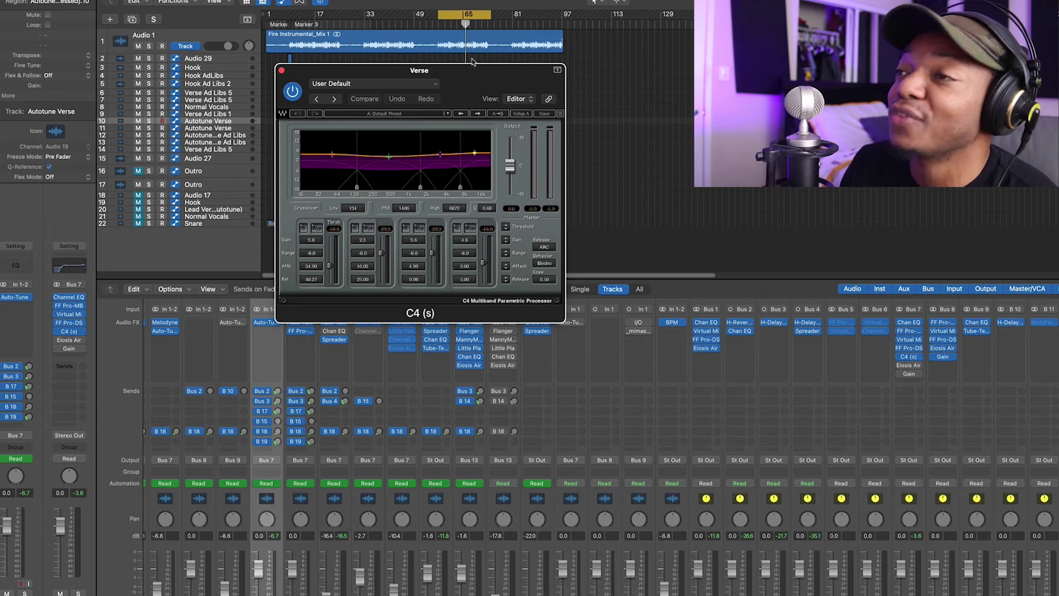
{"action": "left_click", "coordinate": [281, 71]}
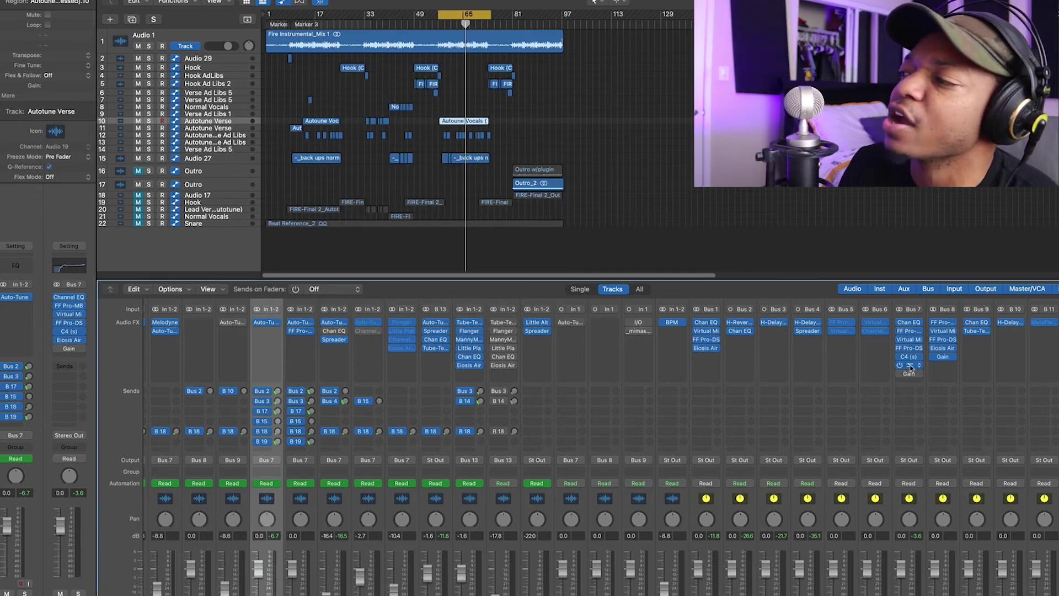
Open and enable Eiosis AirEQ Premium on Bus 7 and play the verse through it.
{"action": "left_click", "coordinate": [910, 366]}
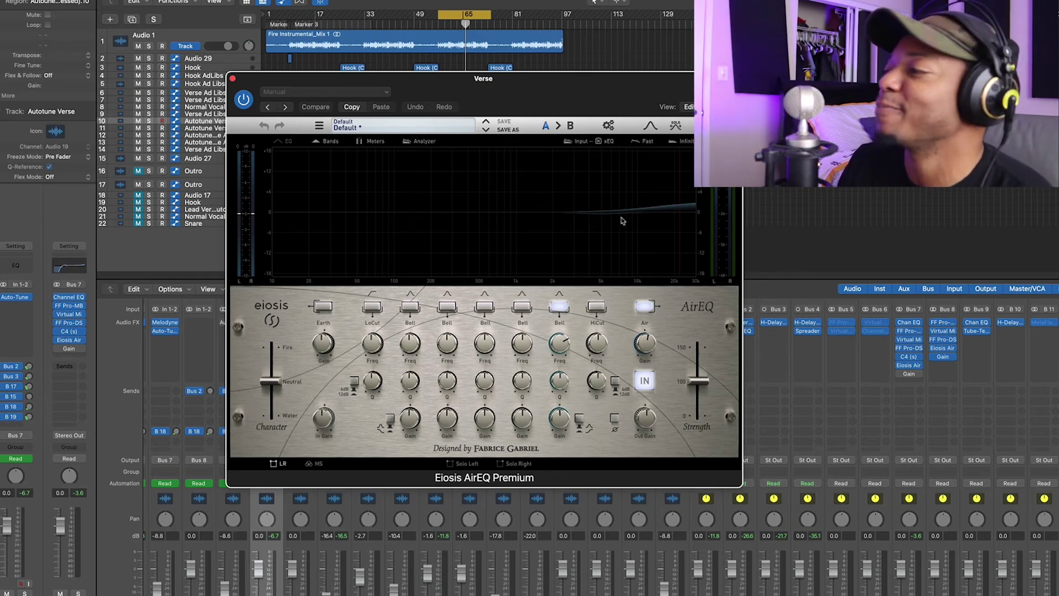
{"action": "key", "text": "space"}
{"action": "mouse_move", "coordinate": [905, 367]}
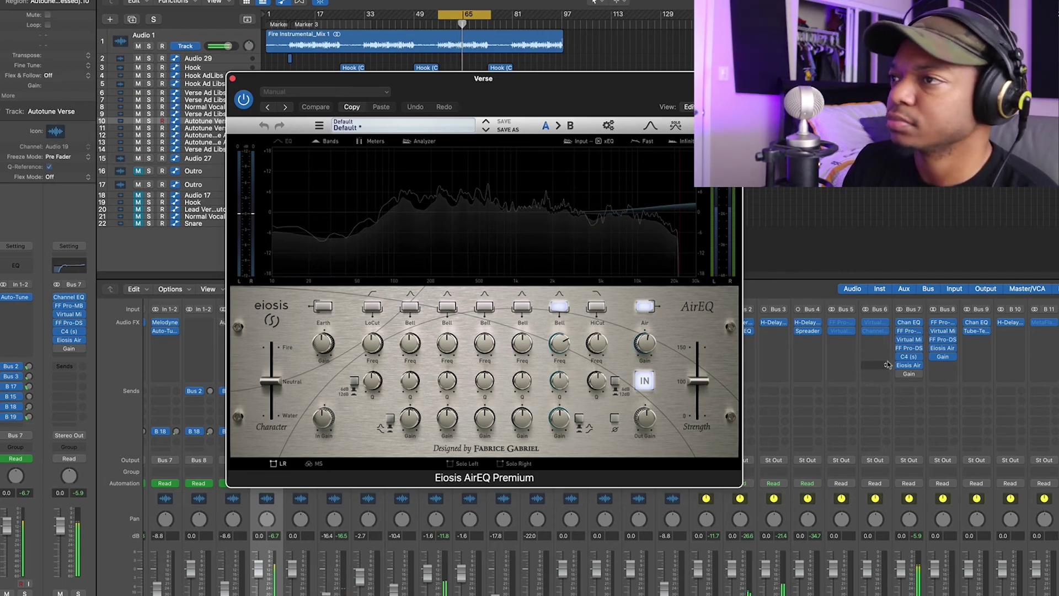
{"action": "key", "text": "space"}
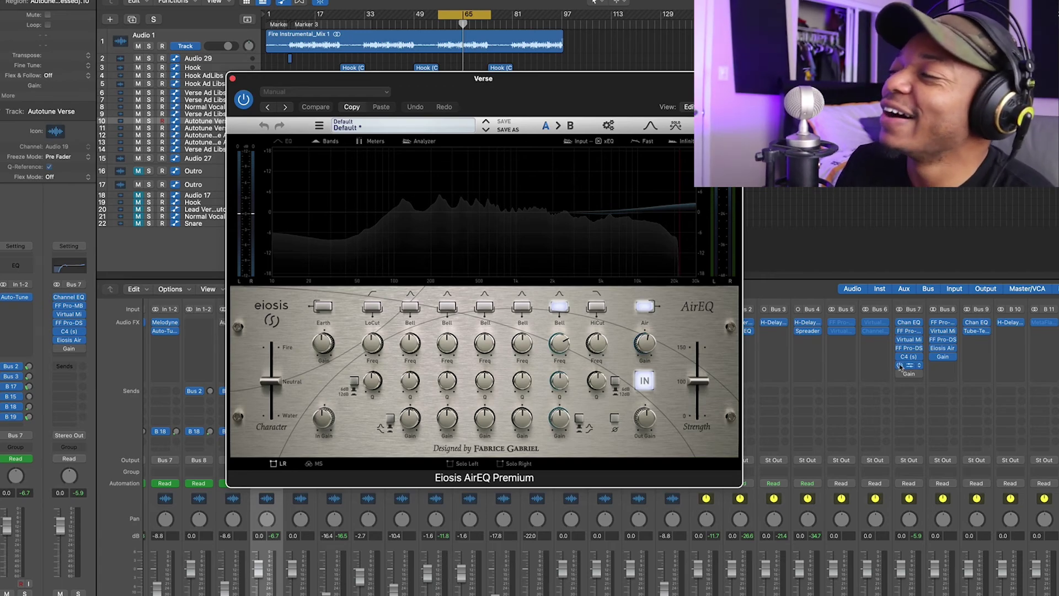
Play the verse again while switching Eiosis AirEQ Premium off and on to compare the vocals.
{"action": "key", "text": "space"}
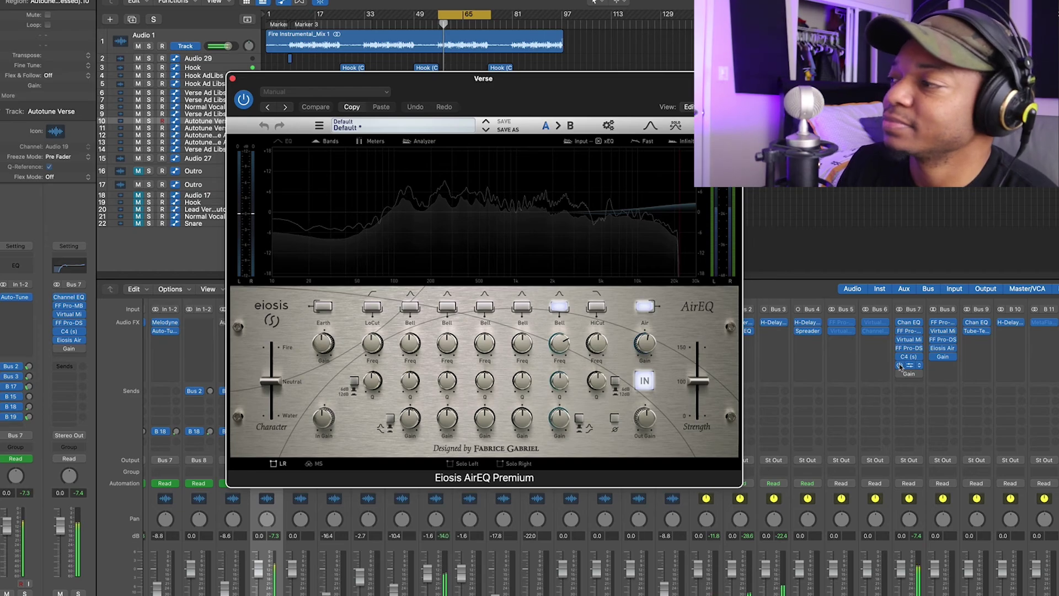
{"action": "left_click", "coordinate": [899, 365]}
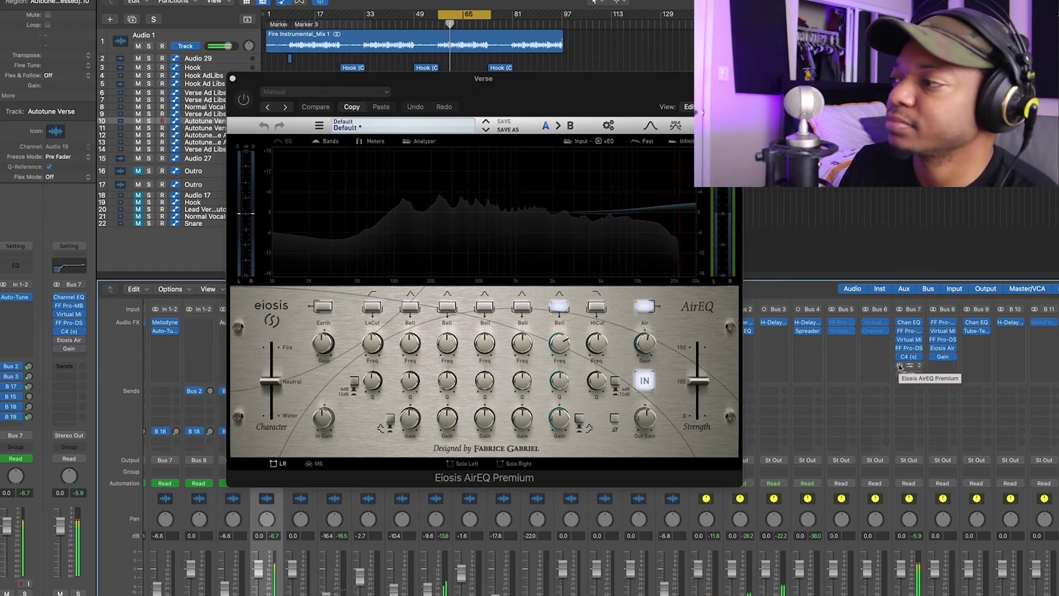
{"action": "left_click", "coordinate": [900, 366]}
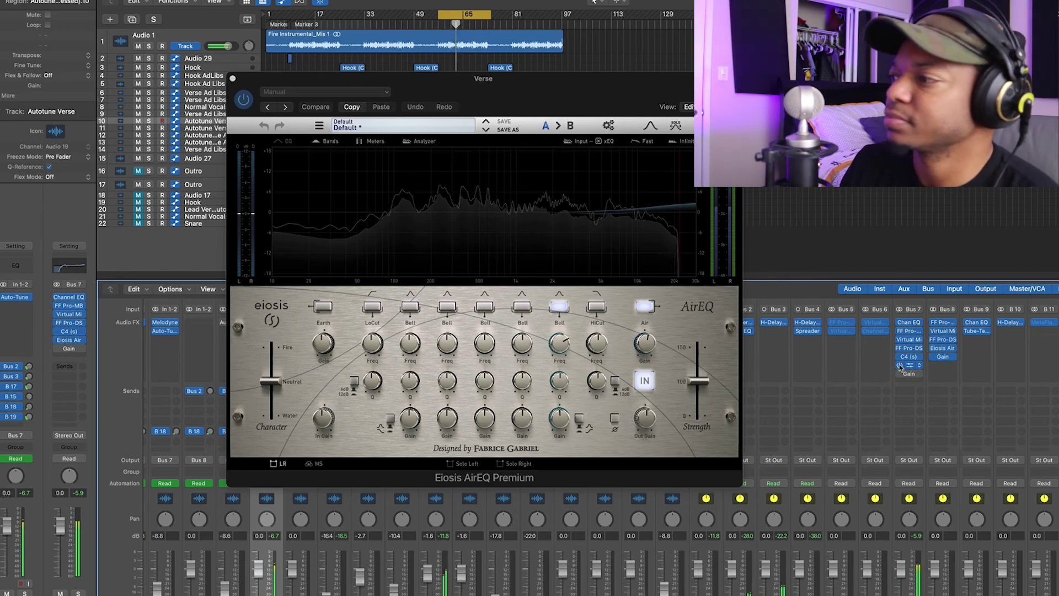
{"action": "left_click", "coordinate": [899, 366]}
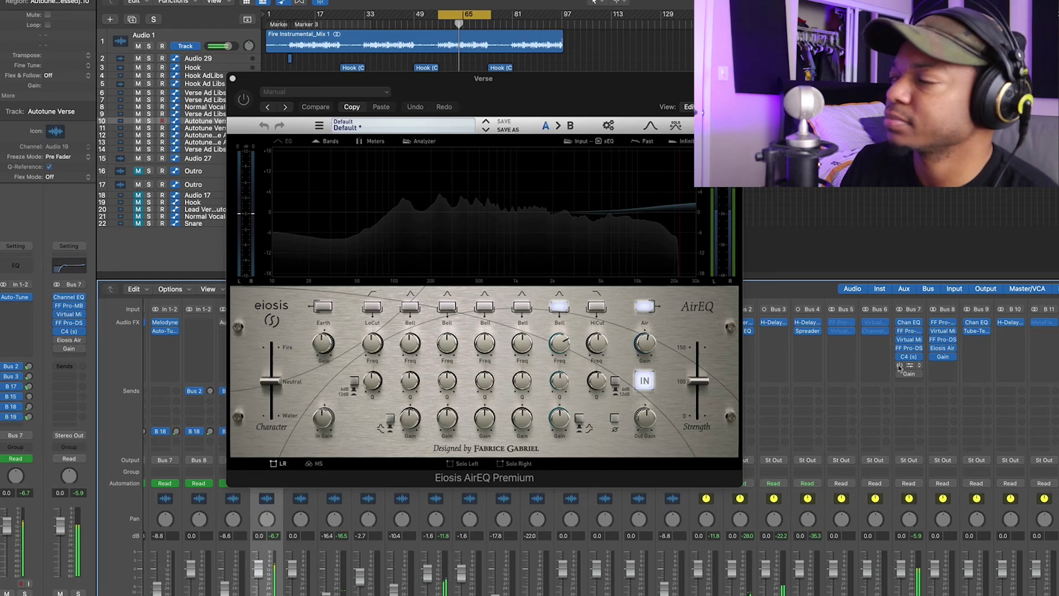
{"action": "left_click", "coordinate": [899, 366]}
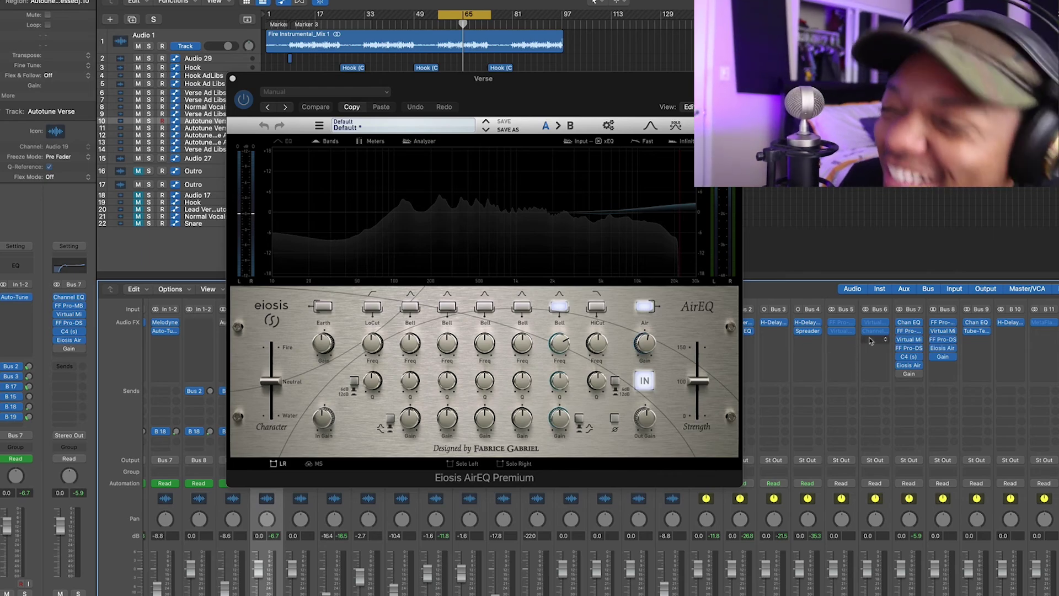
Open and enable the Gain plug-in on Bus 7, move its window clear, and play the verse.
{"action": "left_click", "coordinate": [907, 374]}
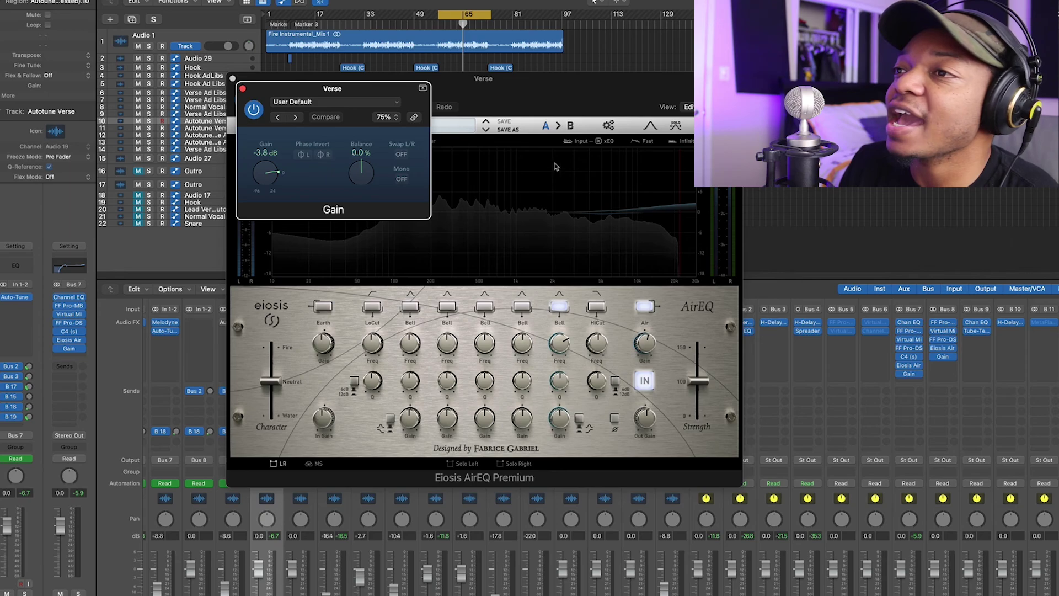
{"action": "left_click_drag", "start_coordinate": [357, 89], "coordinate": [639, 115]}
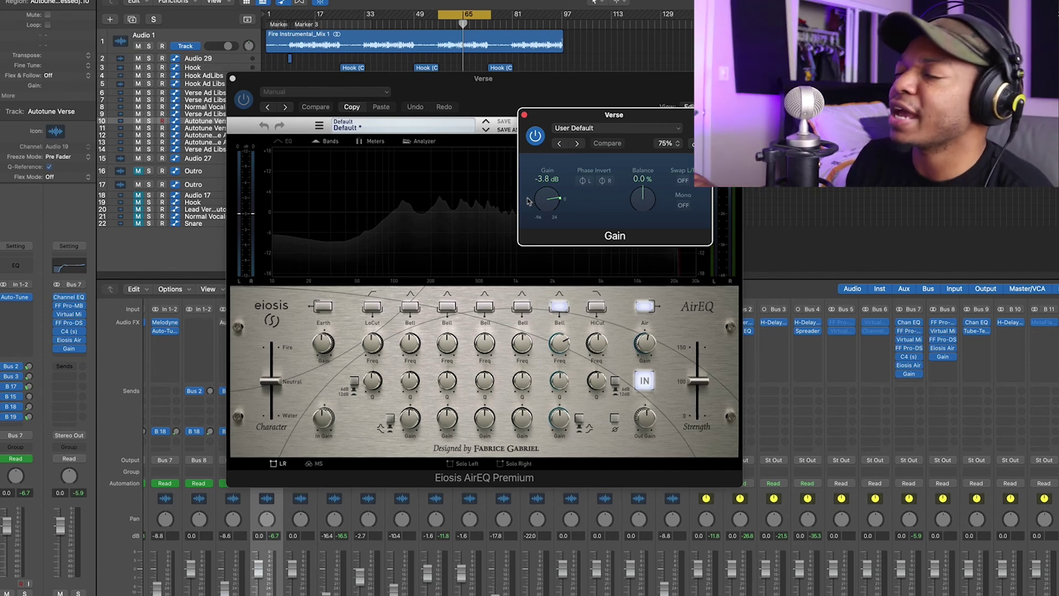
{"action": "key", "text": "space"}
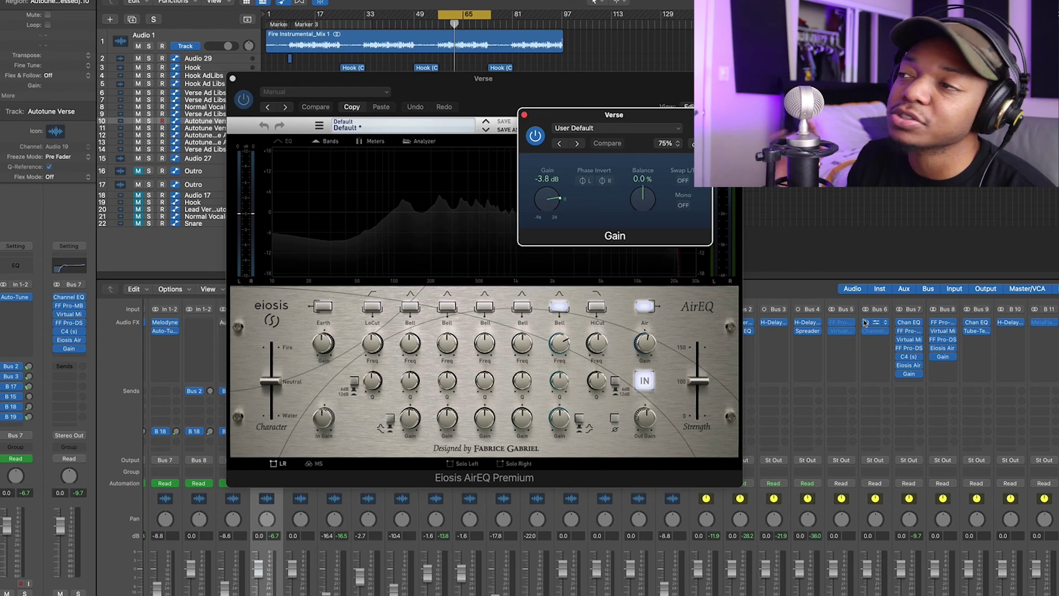
Play the verse while bypassing all plug-ins on Bus 7 from Channel EQ to Gain, and re-enable the whole chain.
{"action": "key", "text": "space"}
{"action": "left_click_drag", "start_coordinate": [898, 322], "coordinate": [898, 375]}
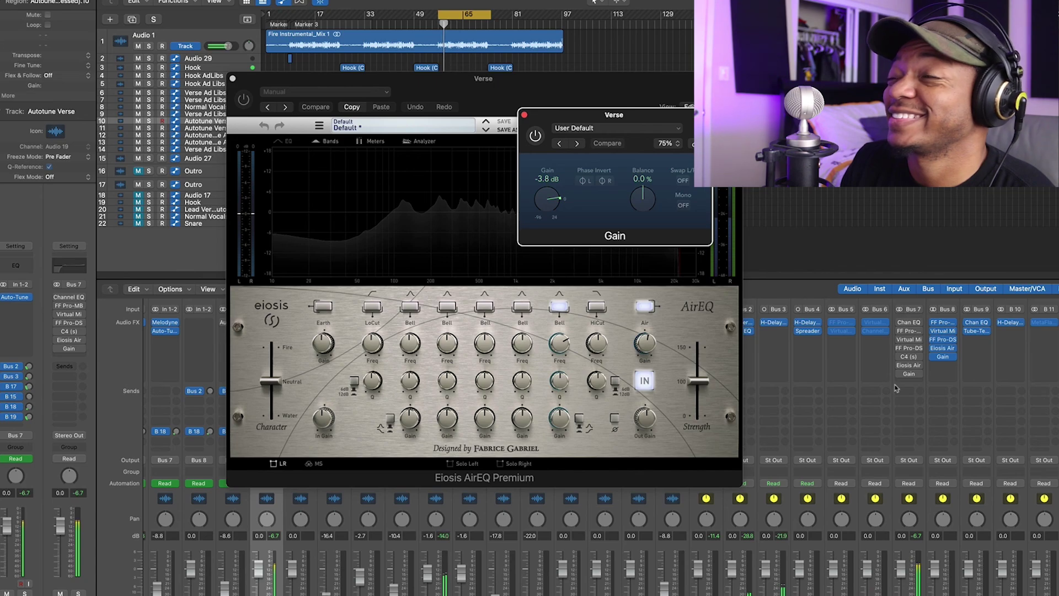
{"action": "mouse_move", "coordinate": [917, 325]}
{"action": "left_click_drag", "start_coordinate": [899, 322], "coordinate": [897, 385]}
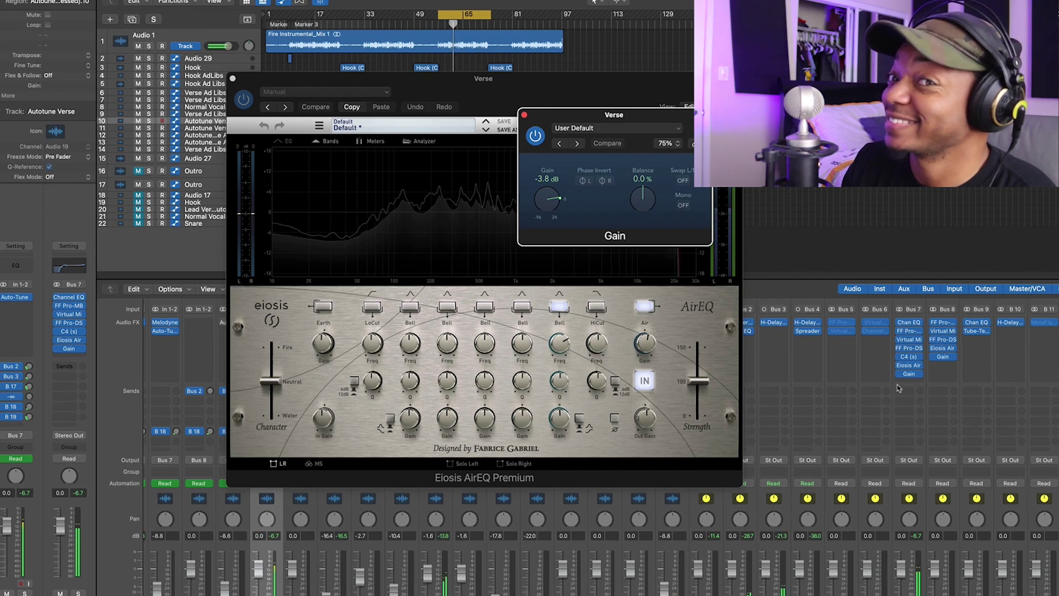